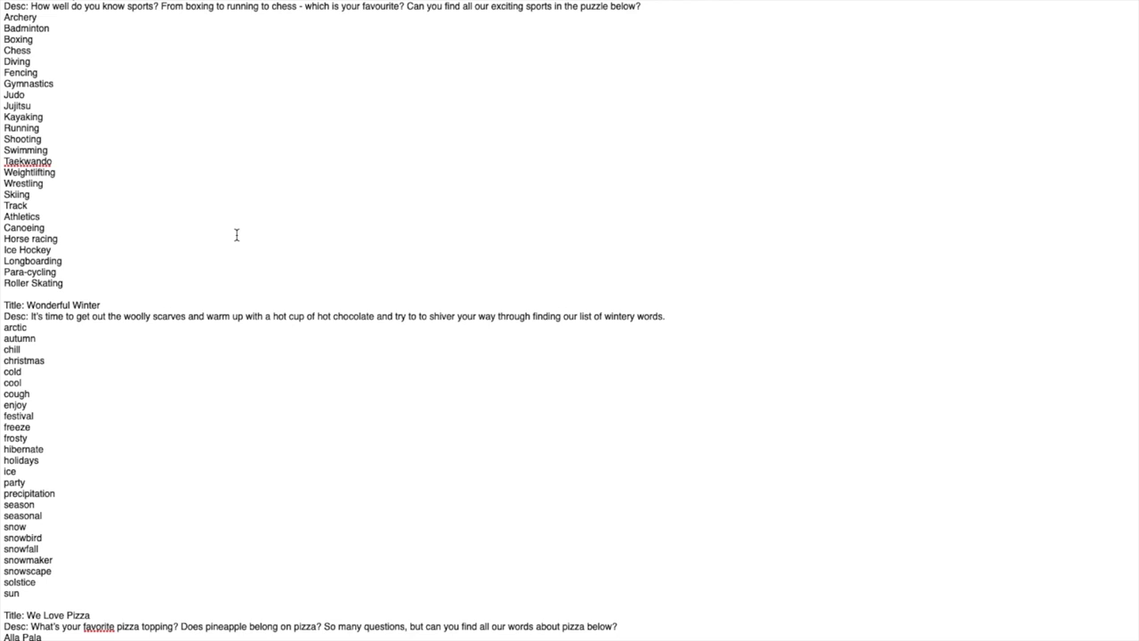
Look through the sports, winter and pizza word sets in the text document.
scroll(237, 234, down, 12)
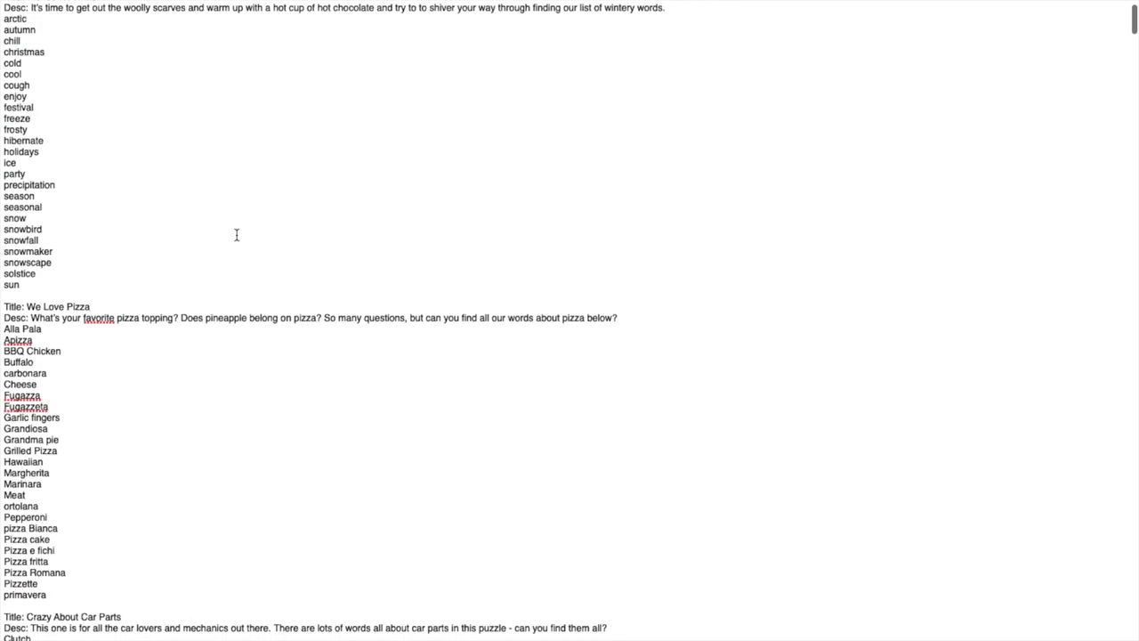
scroll(236, 234, up, 10)
scroll(237, 234, up, 5)
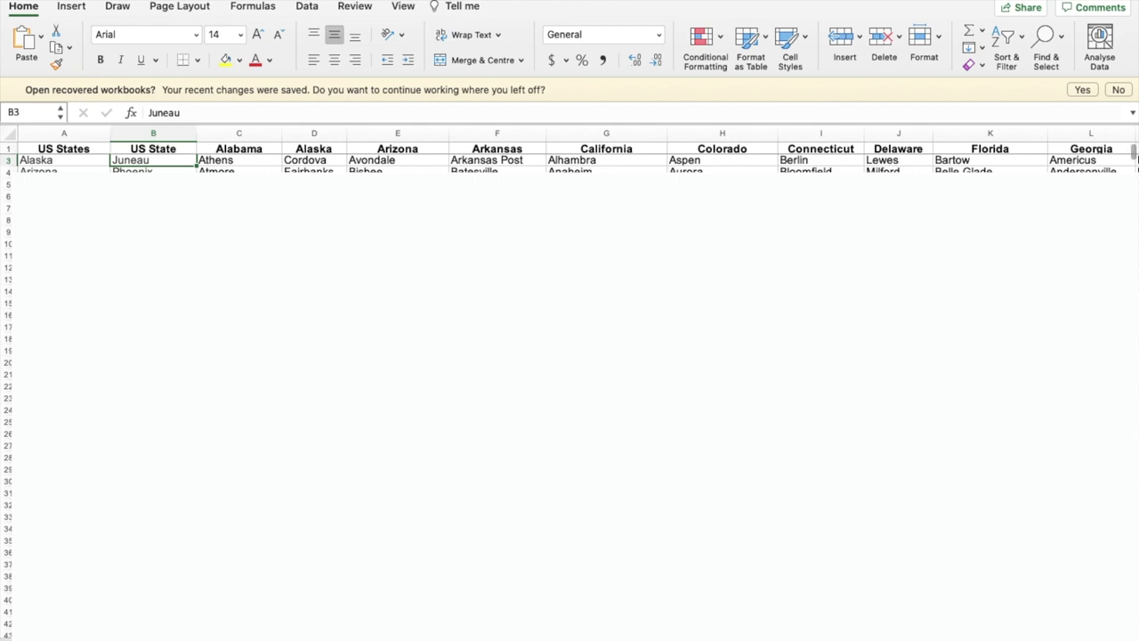
Switch to the Excel word-list workbook and examine its sheets on US states, letters of the alphabet, European cities, rivers and mountains, and presidents.
scroll(570, 159, right, 10)
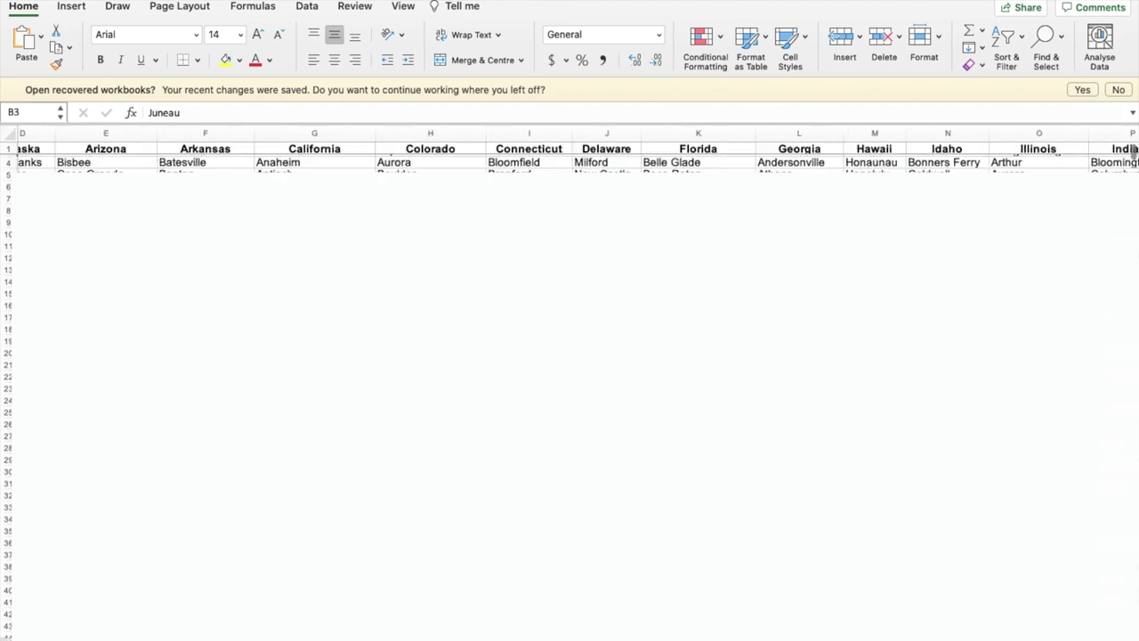
scroll(570, 158, right, 15)
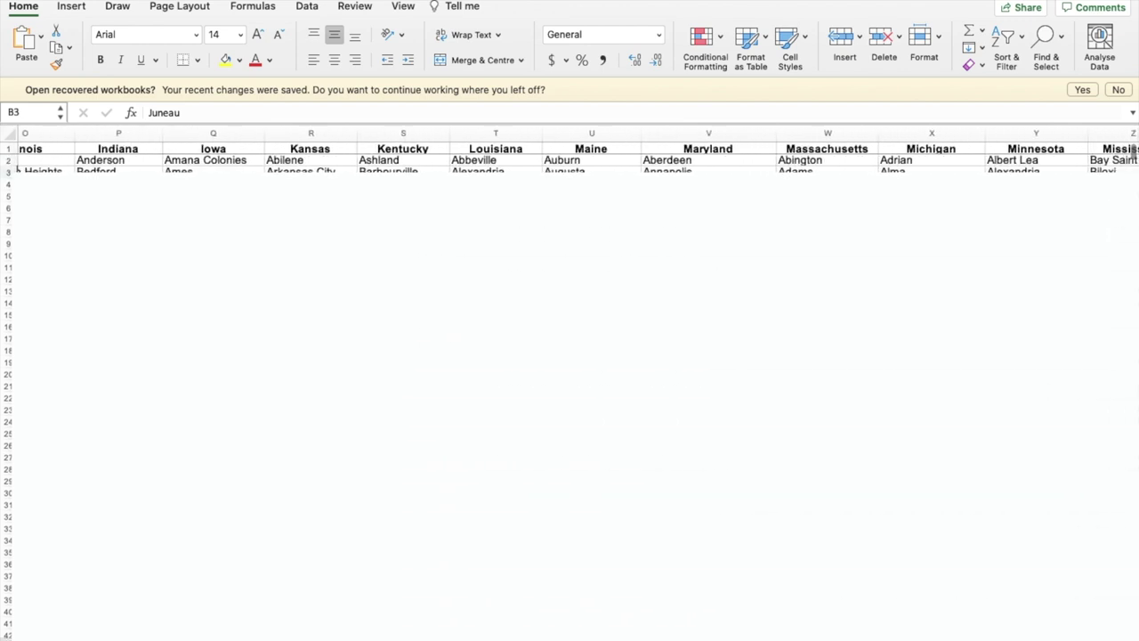
scroll(569, 158, right, 6)
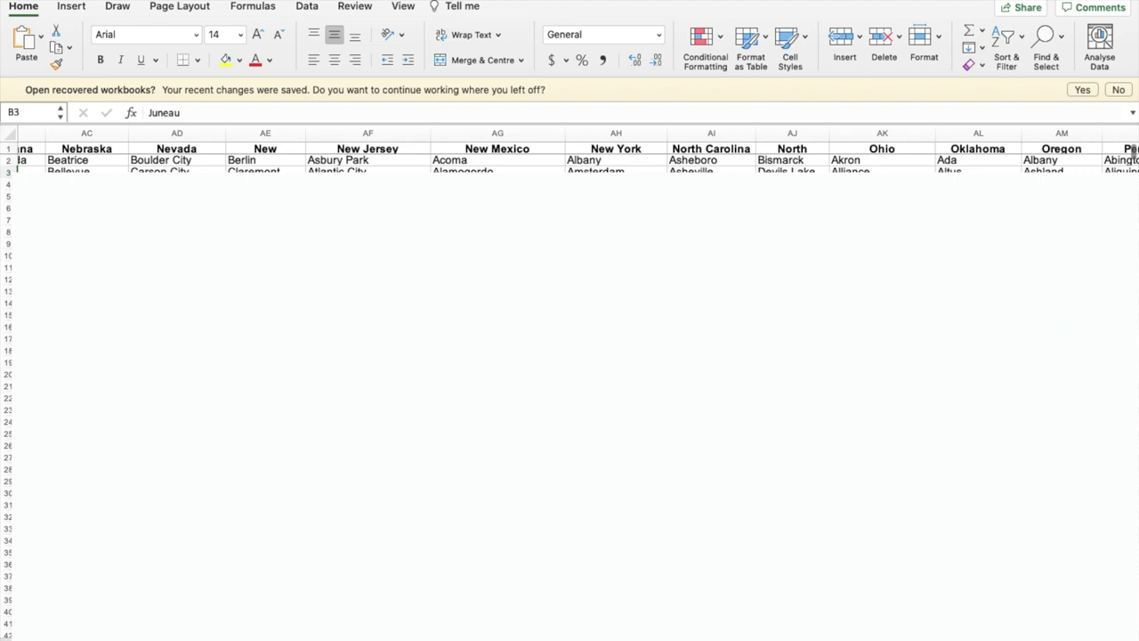
key(ctrl+Page_Down)
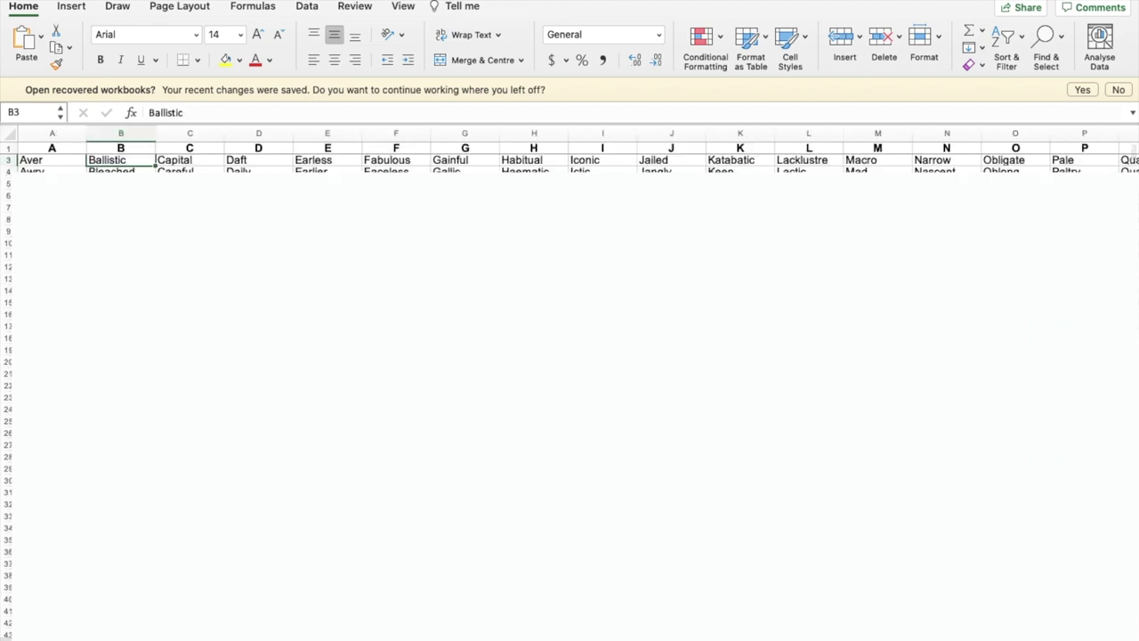
scroll(569, 159, right, 6)
key(ctrl+Page_Down)
key(ctrl+Page_Down)
scroll(570, 158, right, 7)
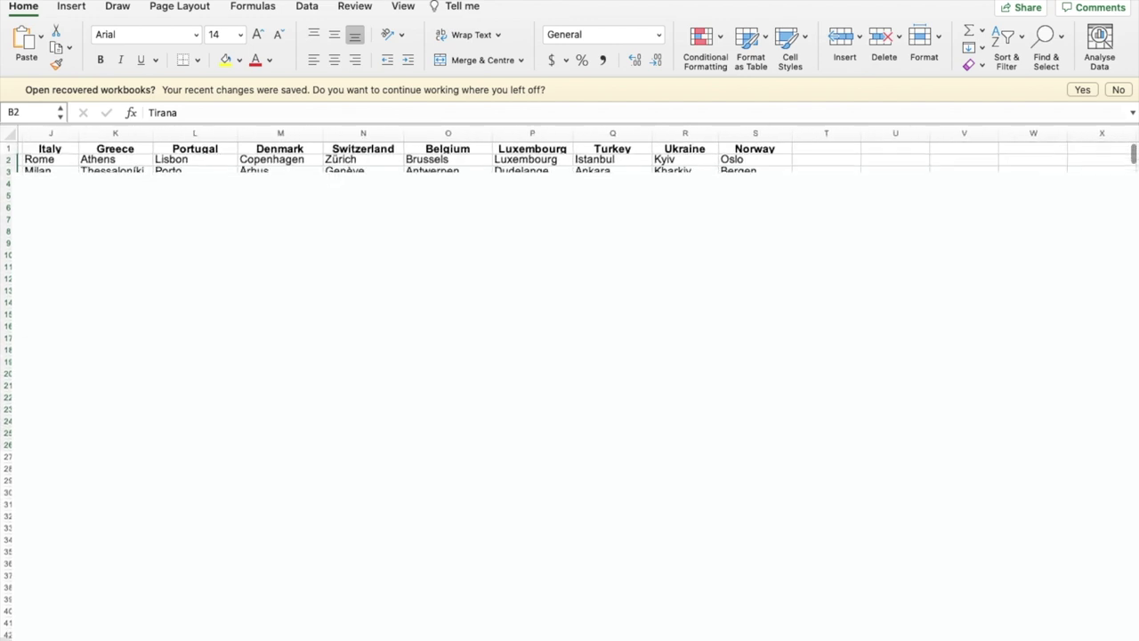
key(ctrl+Page_Down)
key(ctrl+Page_Down)
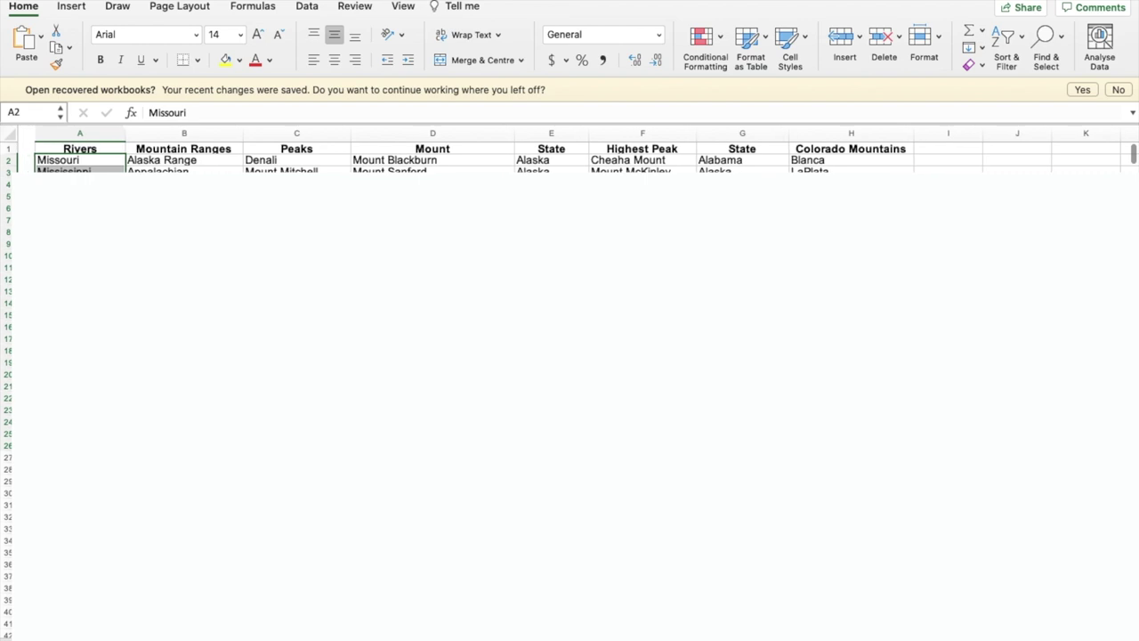
key(ctrl+Page_Down)
scroll(570, 159, right, 6)
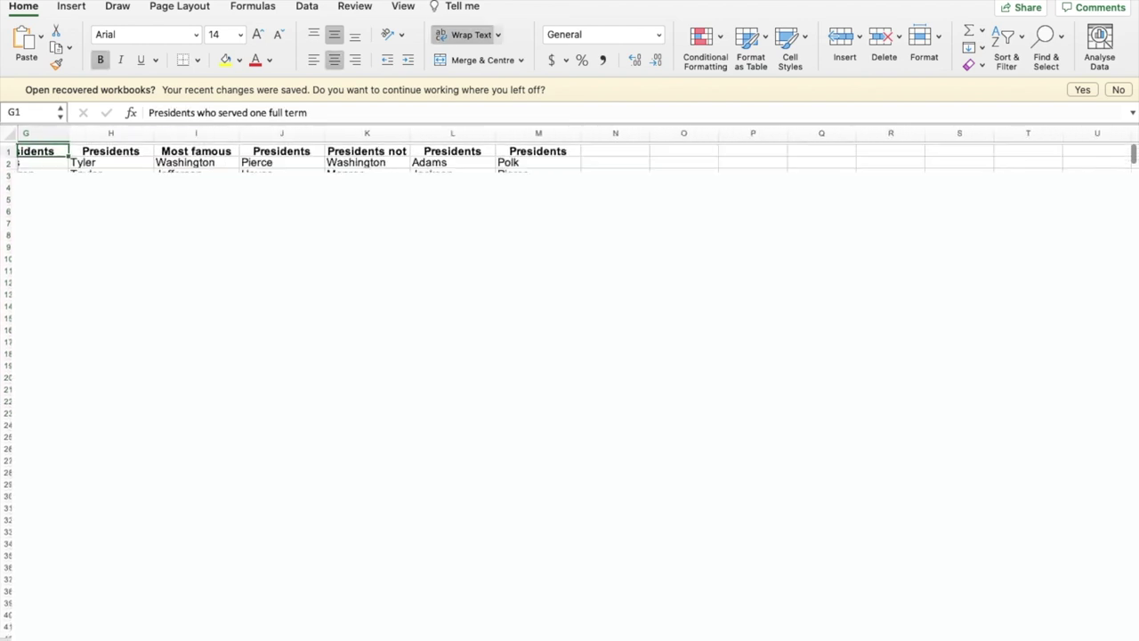
Examine the themed word lists on the sheet starting with Tennis Players, from sports and countries to food and travel items.
key(ctrl+Page_Down)
scroll(569, 159, right, 20)
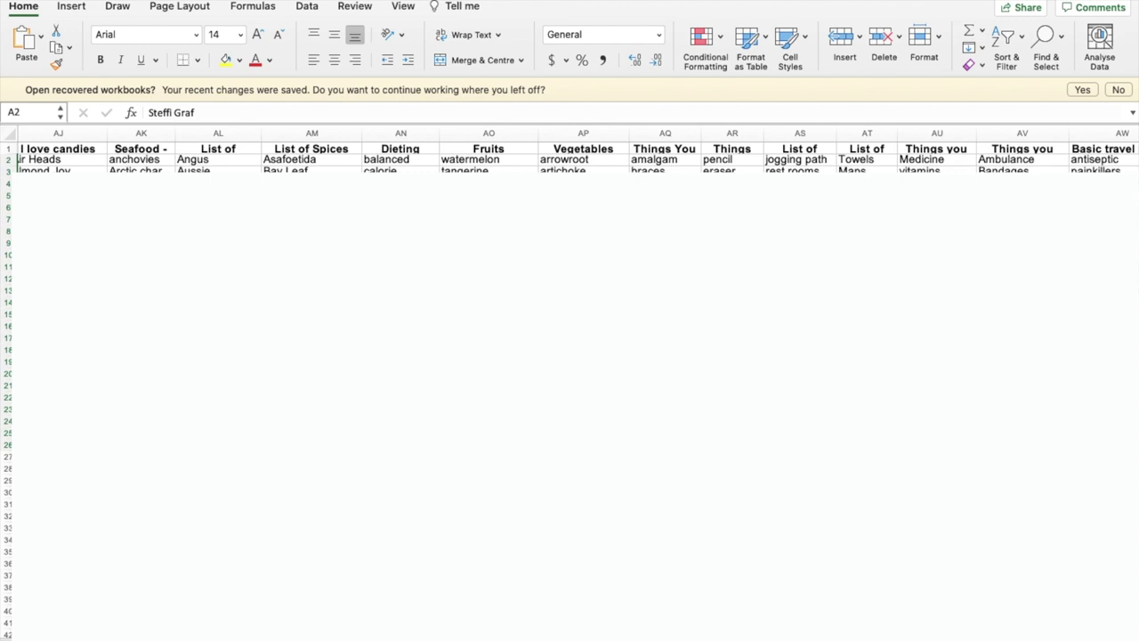
scroll(569, 160, left, 20)
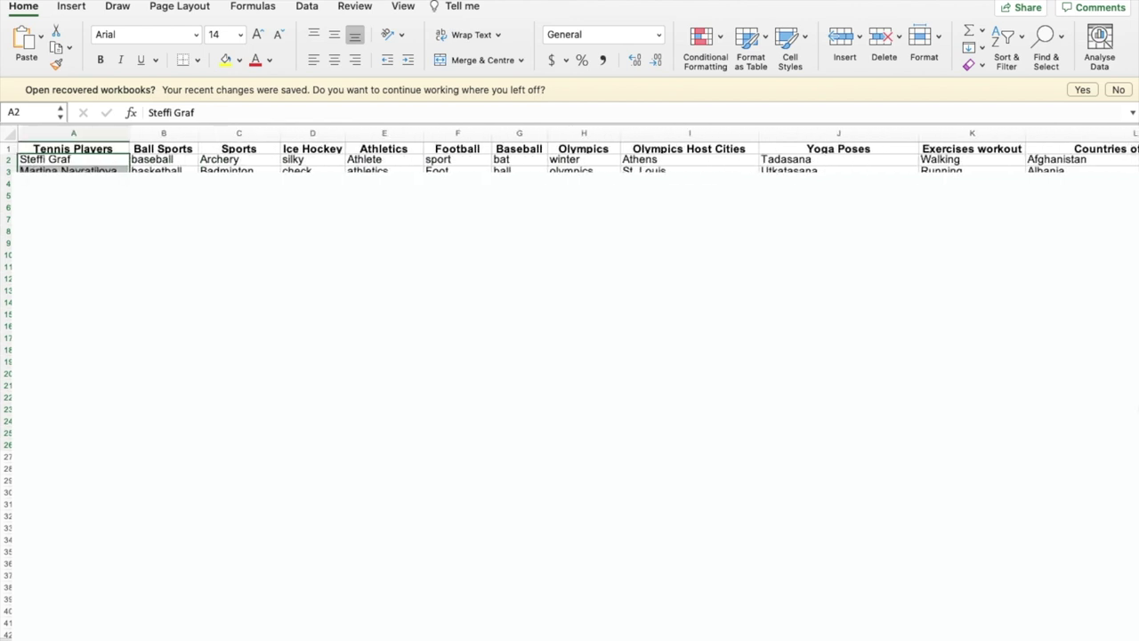
drag(72, 161, 73, 169)
scroll(570, 356, right, 2)
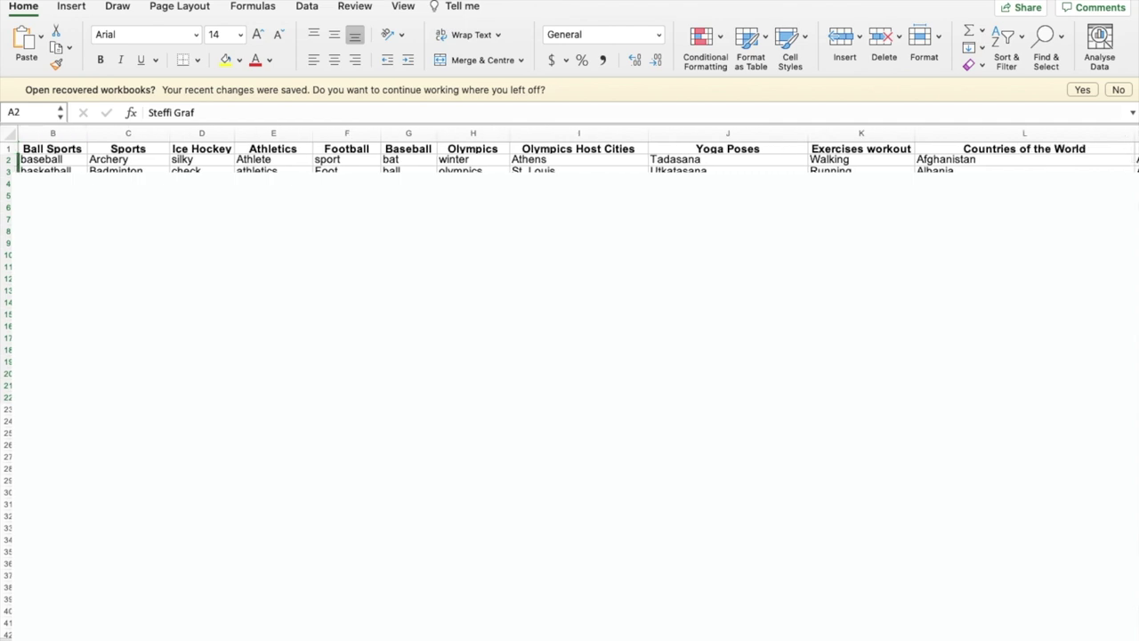
scroll(570, 356, right, 10)
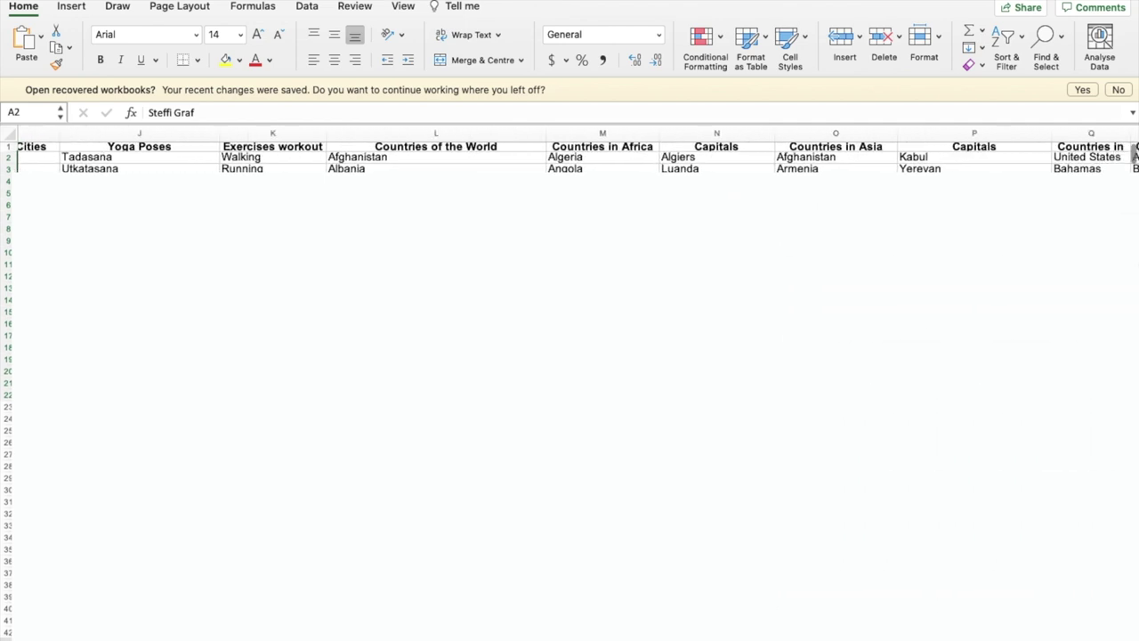
scroll(570, 356, down, 6)
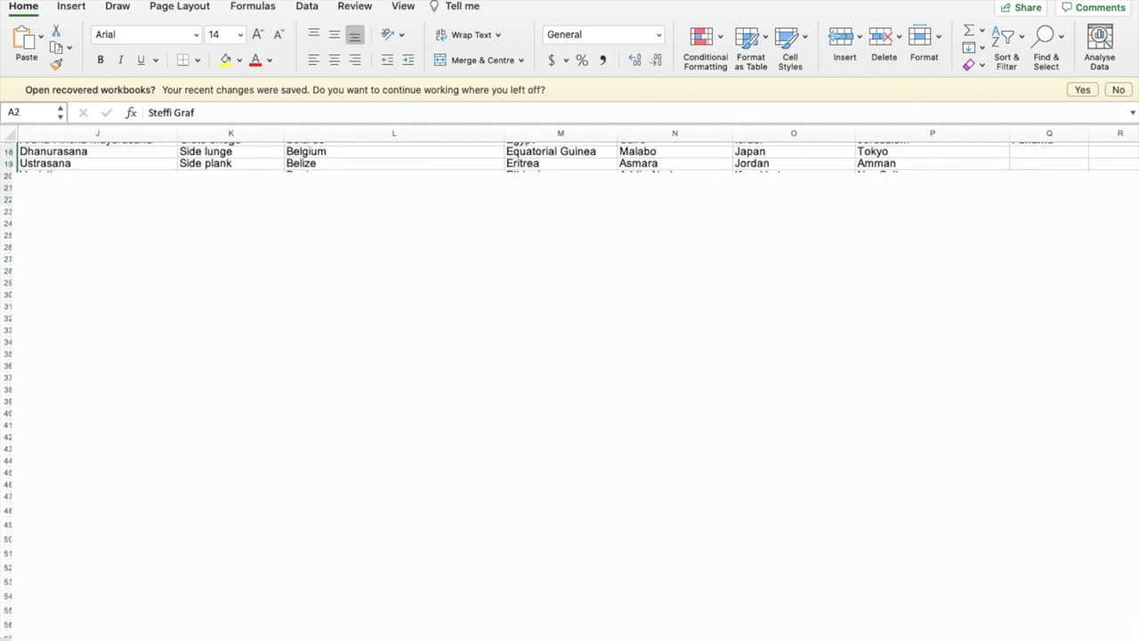
scroll(570, 356, left, 10)
scroll(570, 356, up, 6)
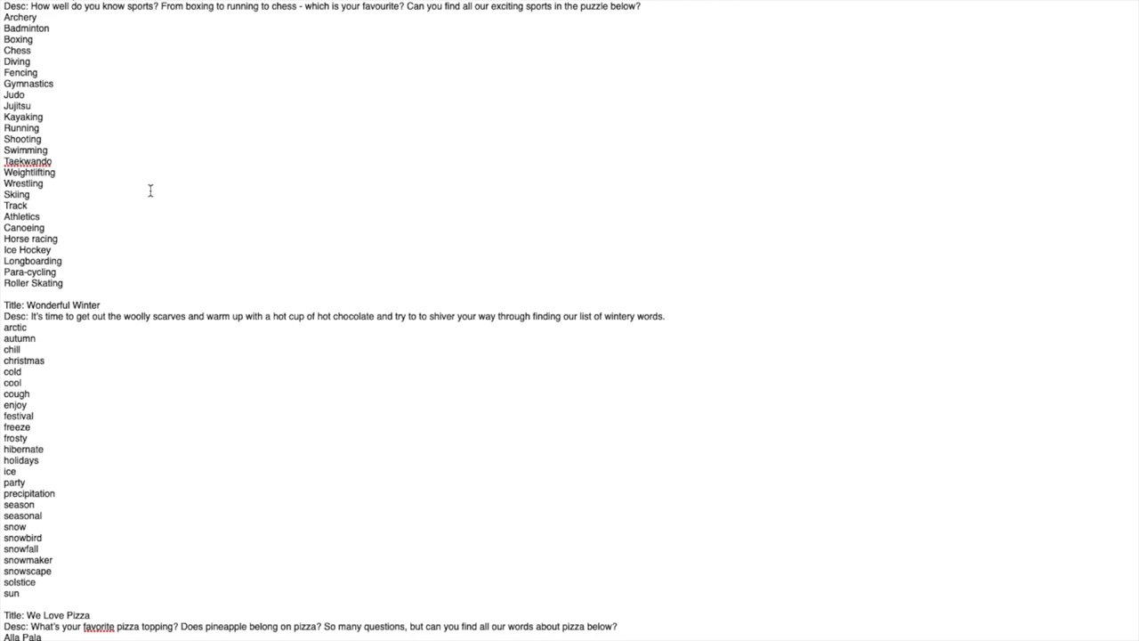
Switch to the text document and examine how each word set is laid out with title, description, words and a blank separator line.
click(41, 293)
scroll(29, 293, down, 8)
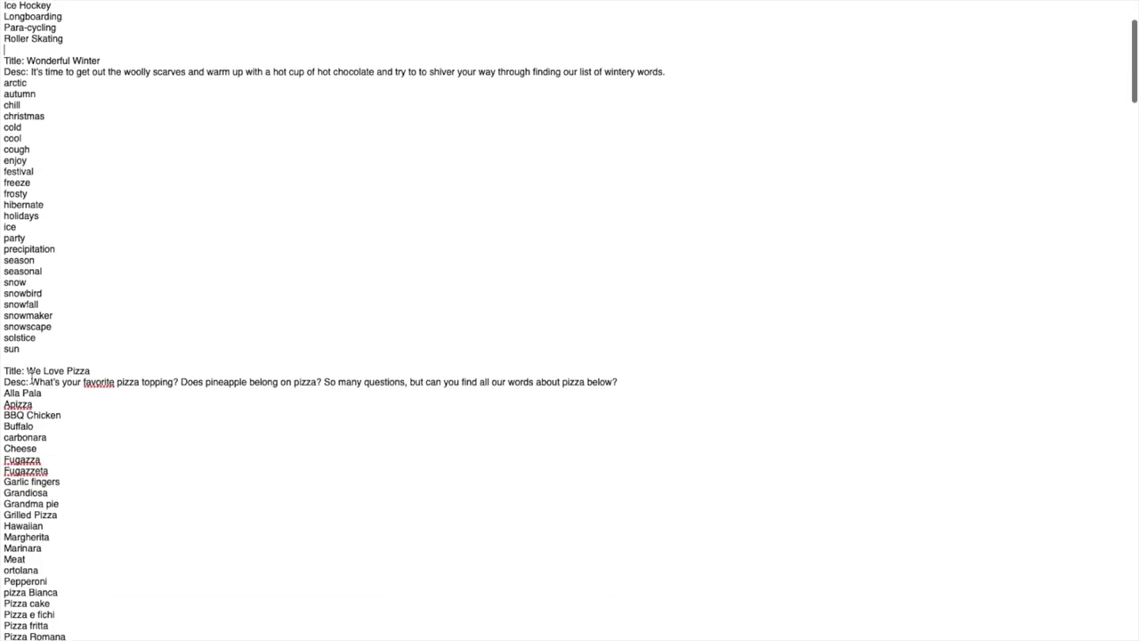
scroll(33, 365, up, 8)
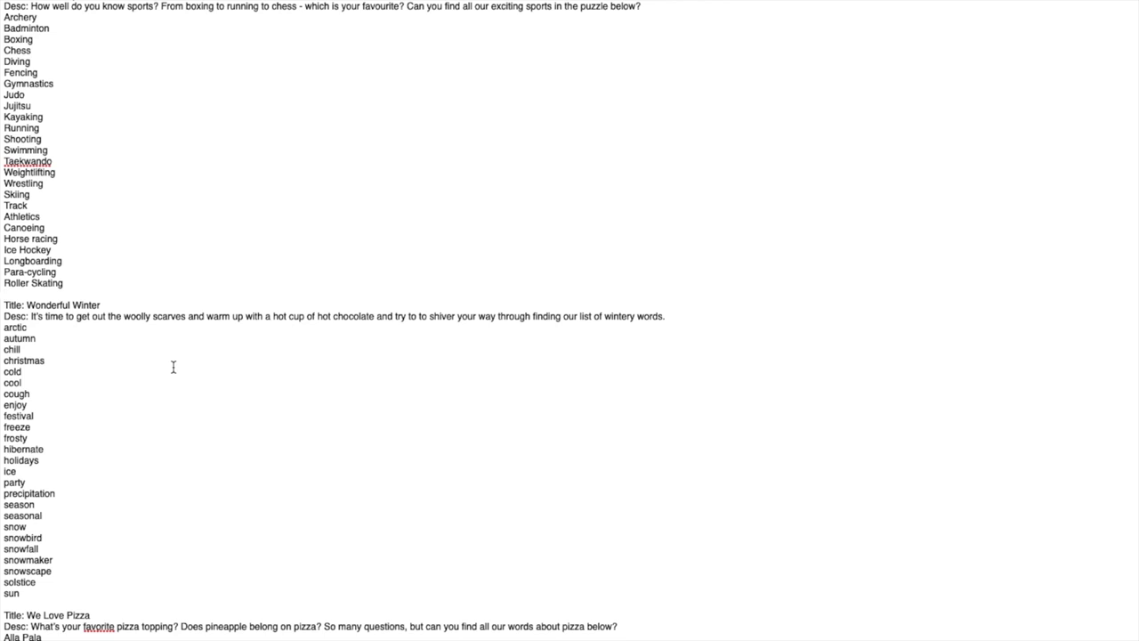
scroll(173, 366, down, 10)
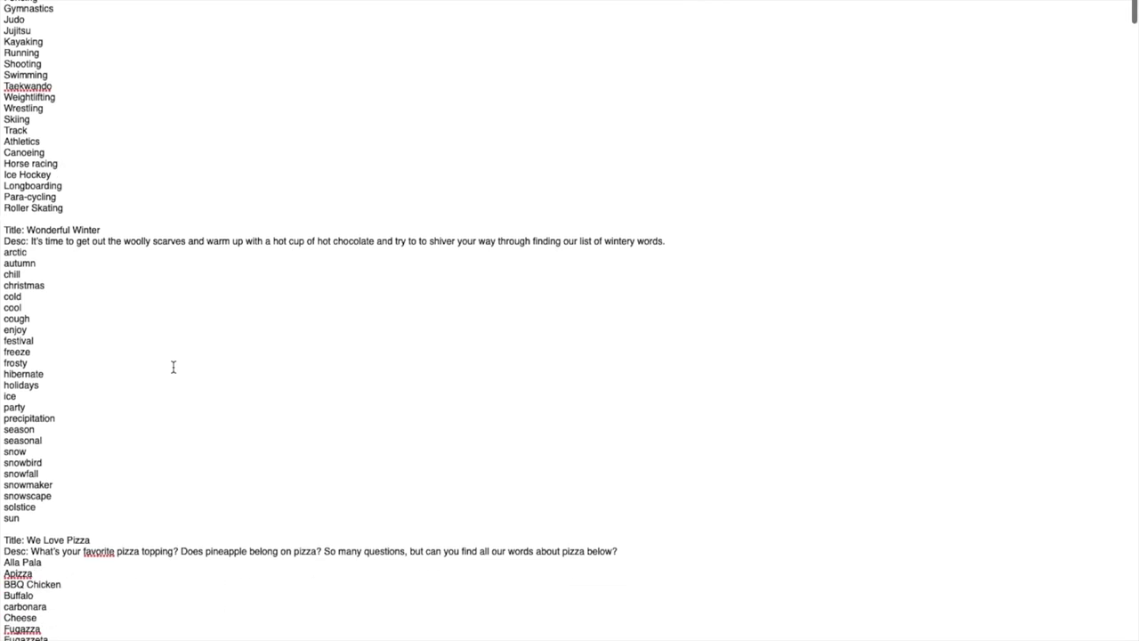
scroll(151, 278, down, 9)
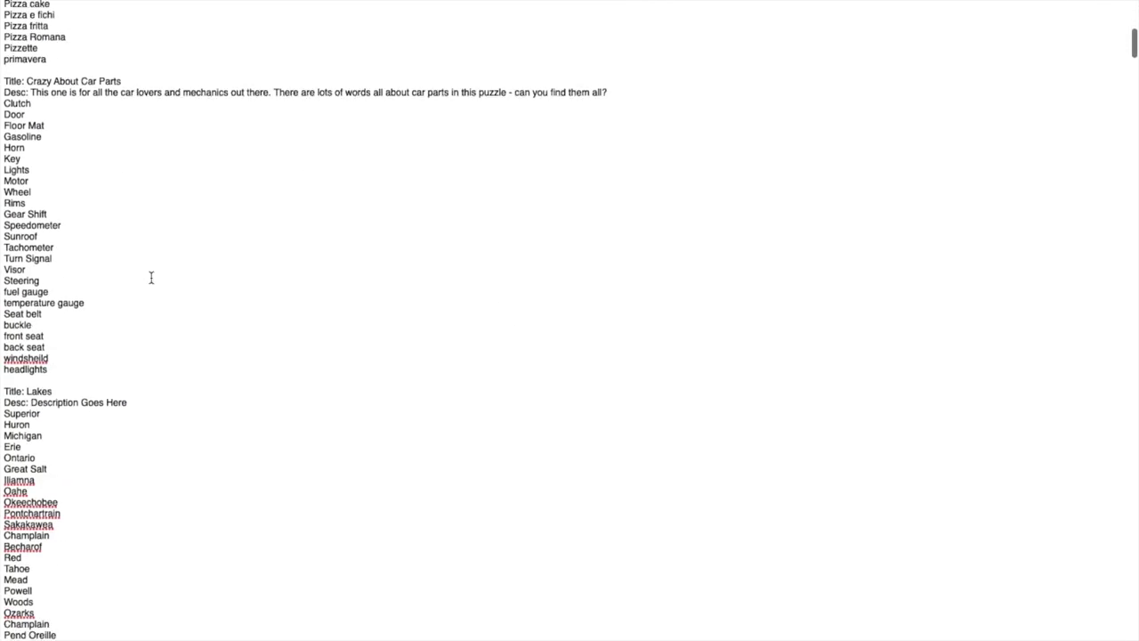
scroll(151, 278, up, 19)
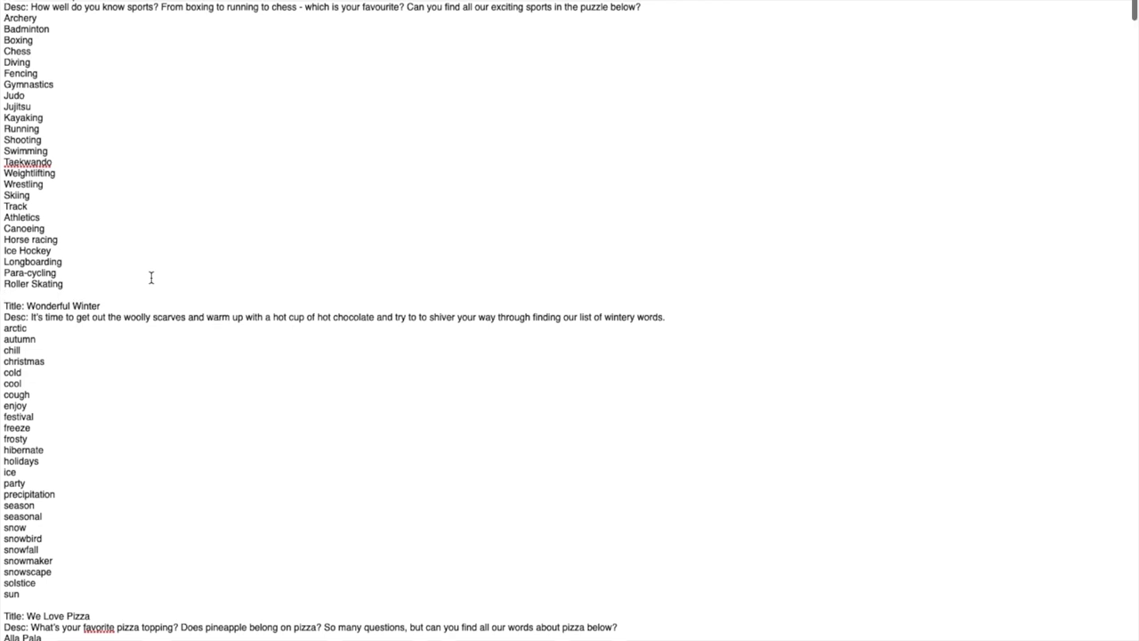
scroll(151, 277, down, 10)
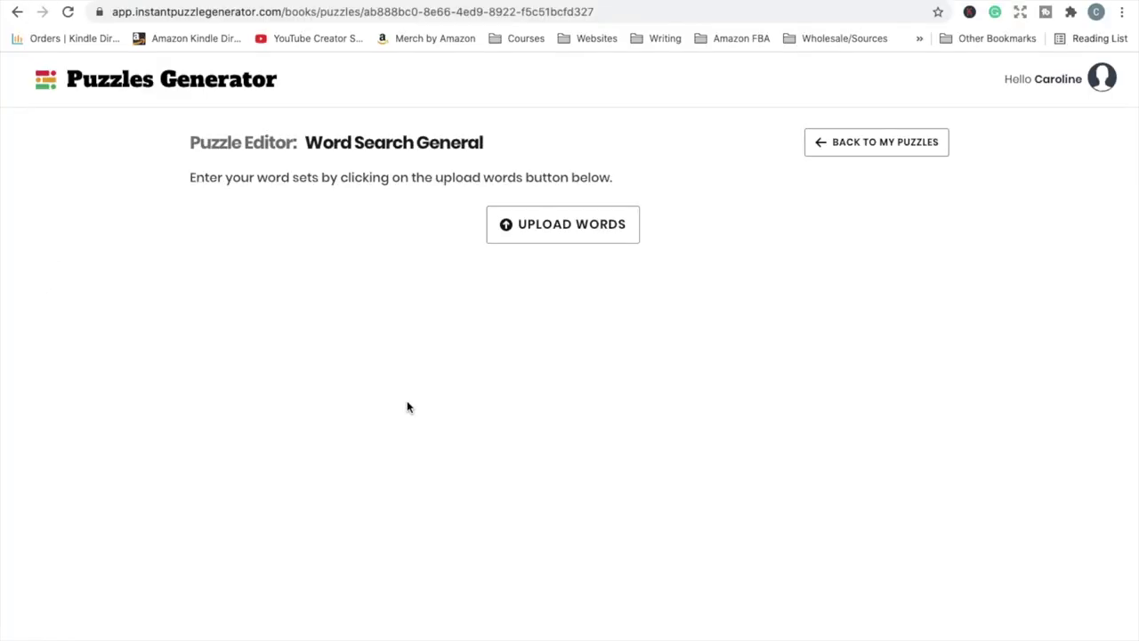
Switch to Puzzles Generator, upload the word sets file to the Word Search General puzzle and review the generated puzzles.
click(539, 231)
click(565, 364)
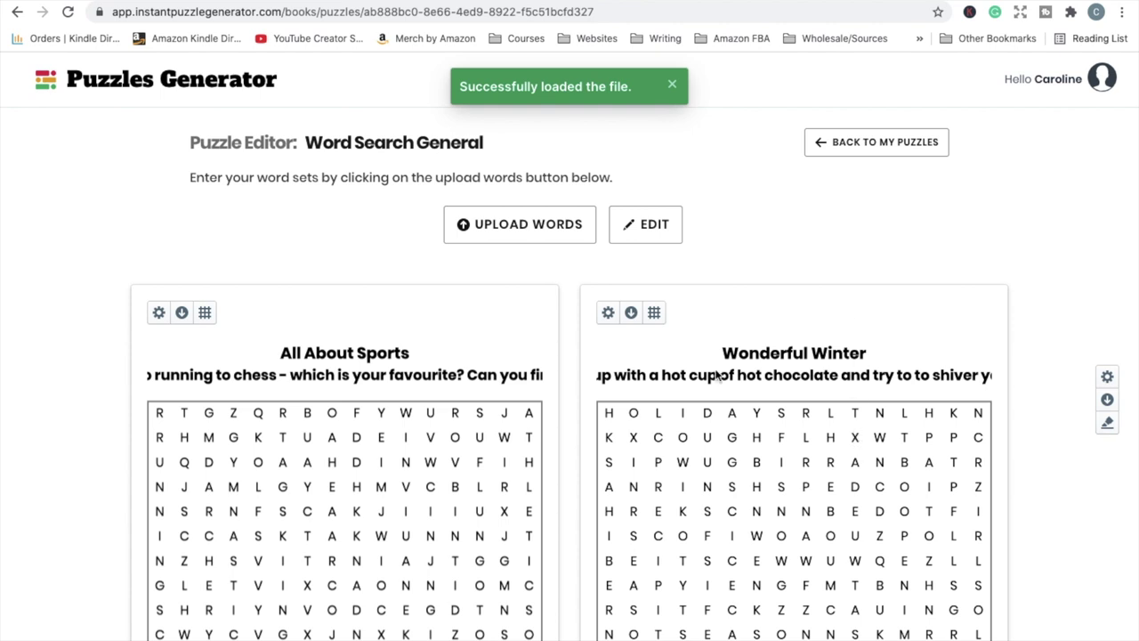
scroll(717, 376, down, 13)
scroll(717, 375, up, 9)
scroll(716, 376, up, 4)
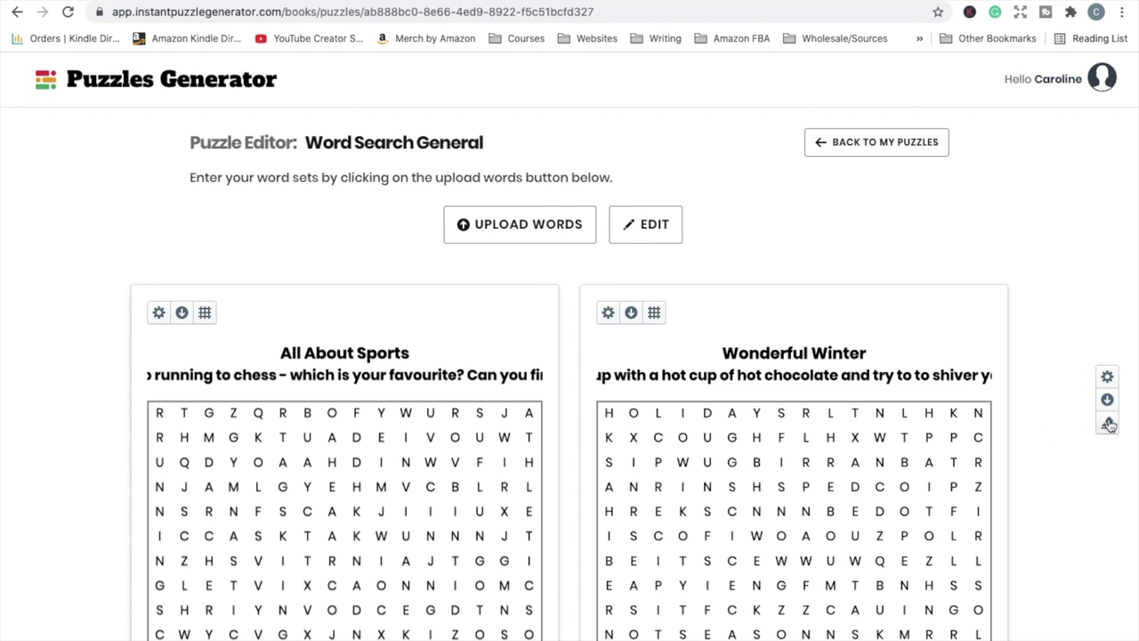
Open the global settings and browse the available puzzle fonts without choosing a different one.
click(1108, 378)
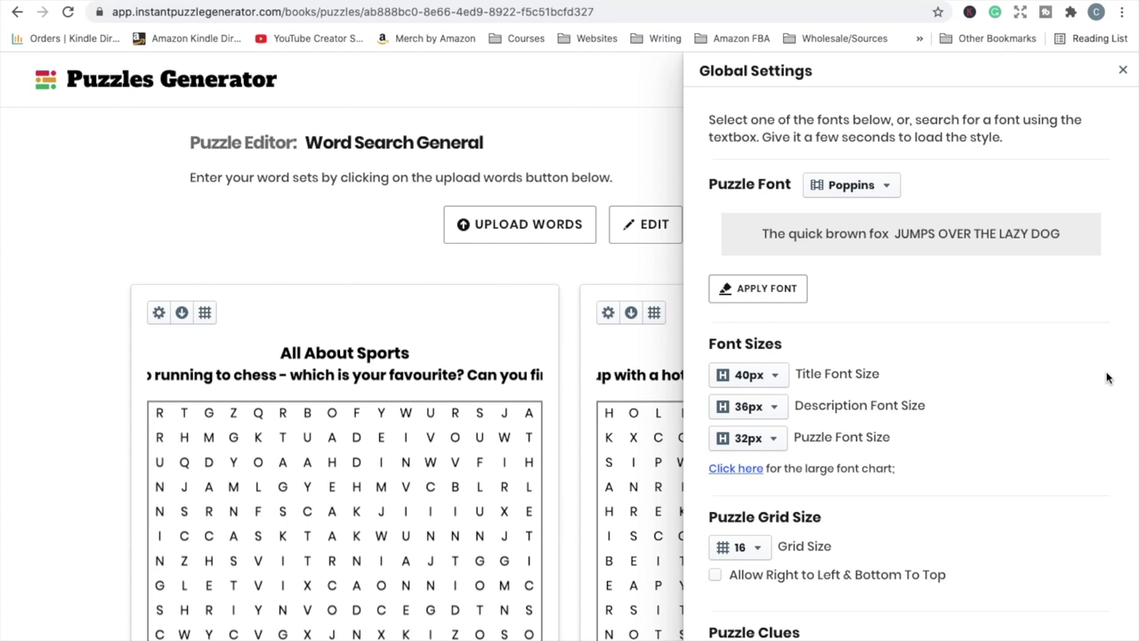
click(889, 188)
scroll(895, 391, down, 3)
scroll(895, 392, down, 15)
scroll(896, 392, down, 15)
scroll(896, 391, down, 10)
click(979, 187)
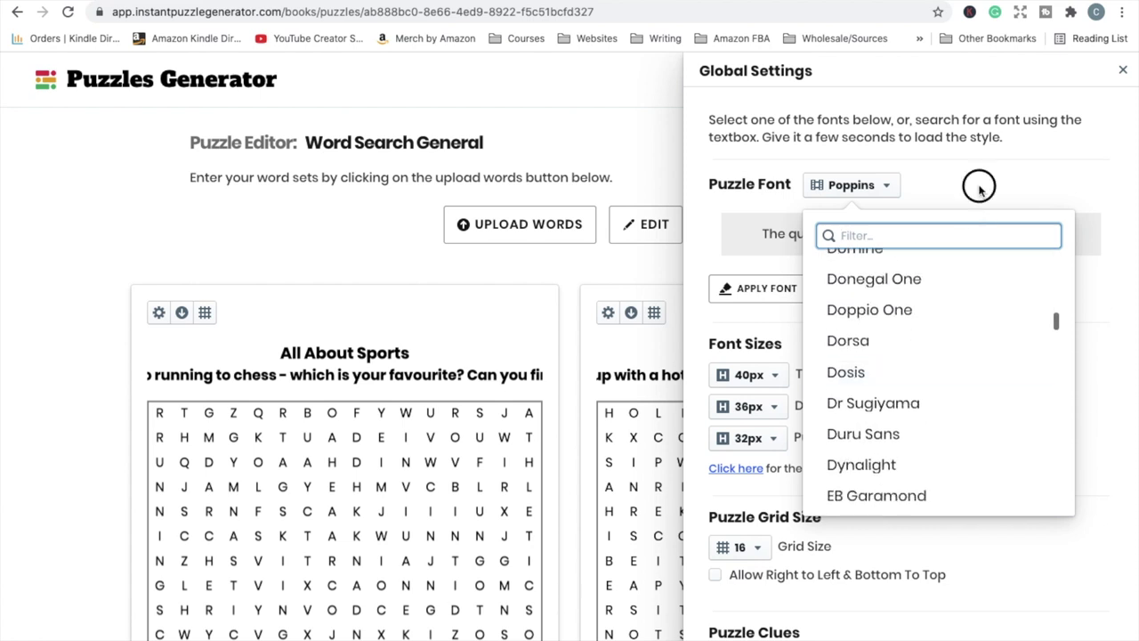
Try a description font size of 14px for all puzzles and reduce it to 12px.
scroll(876, 258, down, 1)
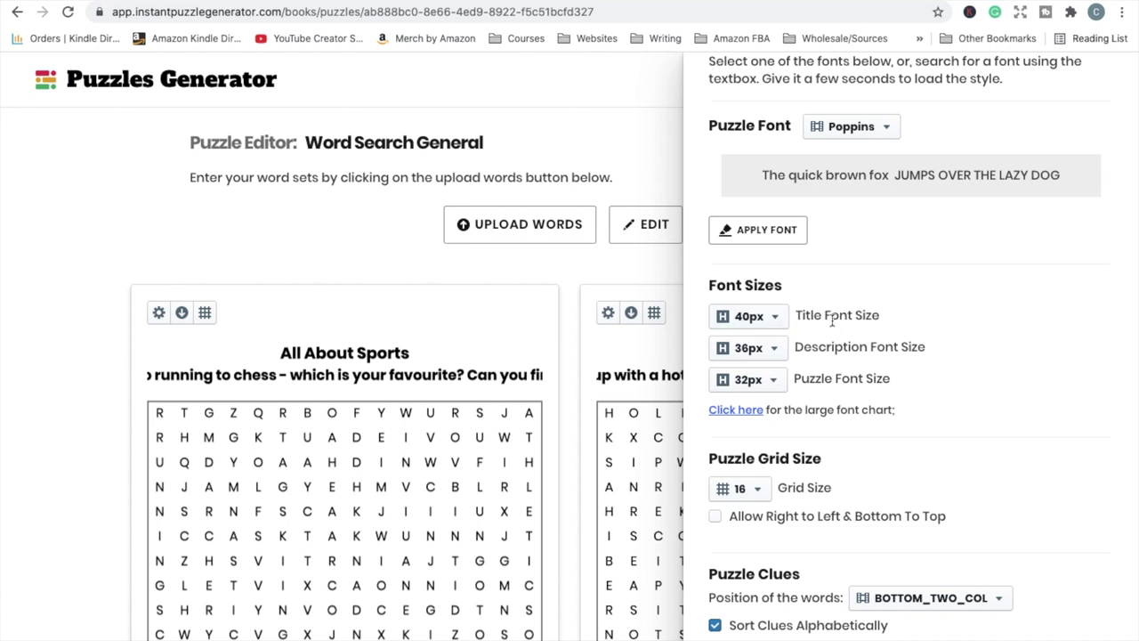
click(772, 348)
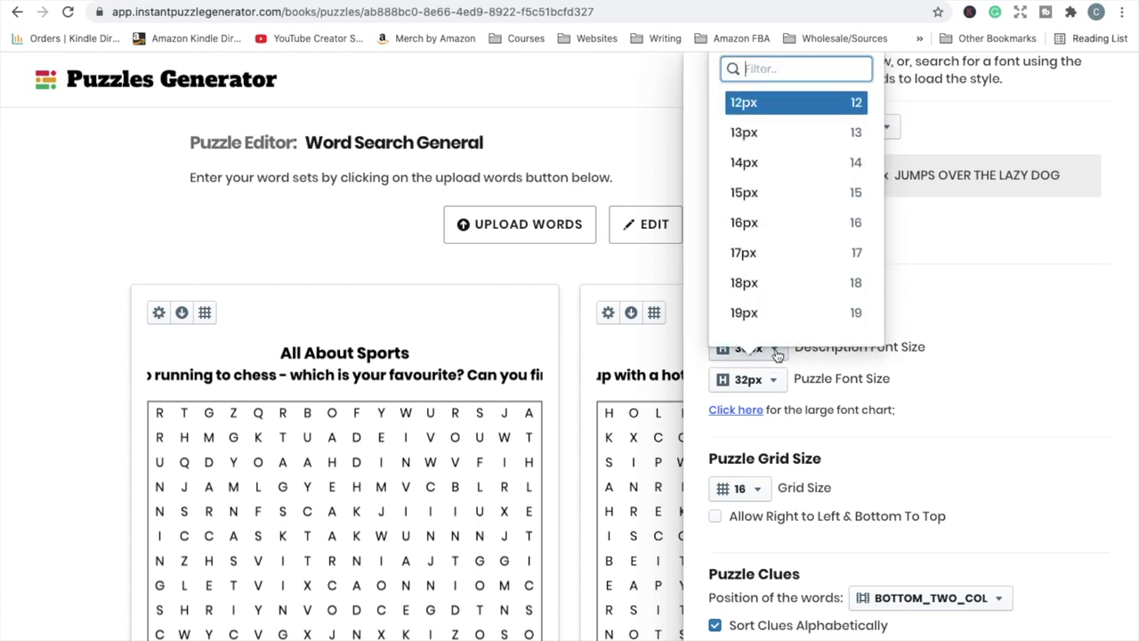
click(753, 163)
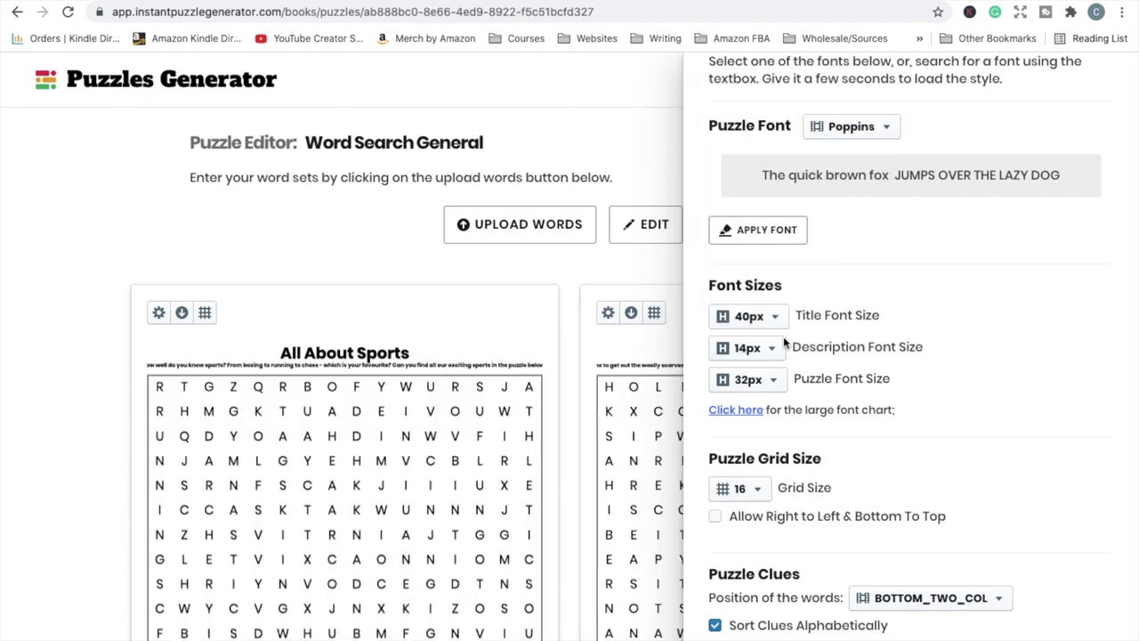
click(773, 349)
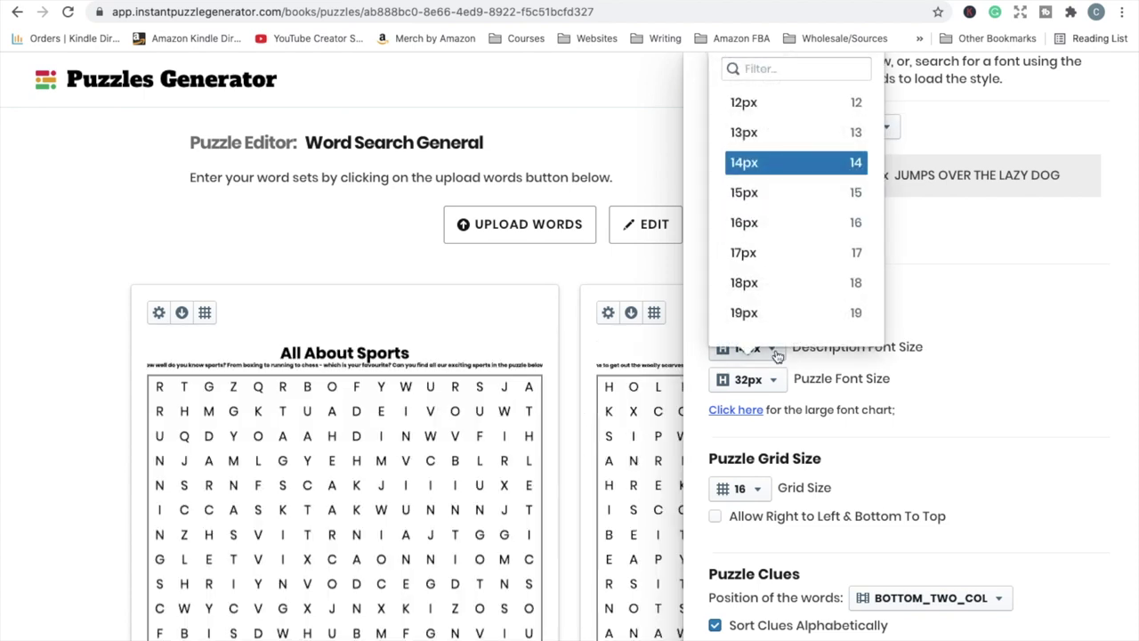
click(755, 110)
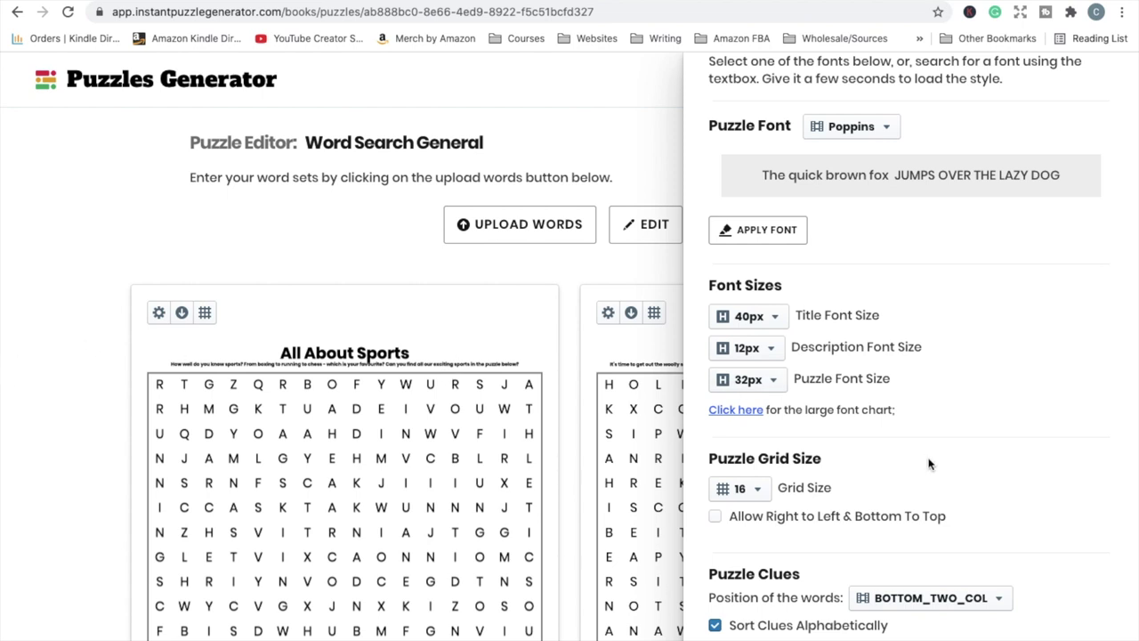
Set the puzzle font size to 15px in the global settings.
scroll(928, 463, down, 2)
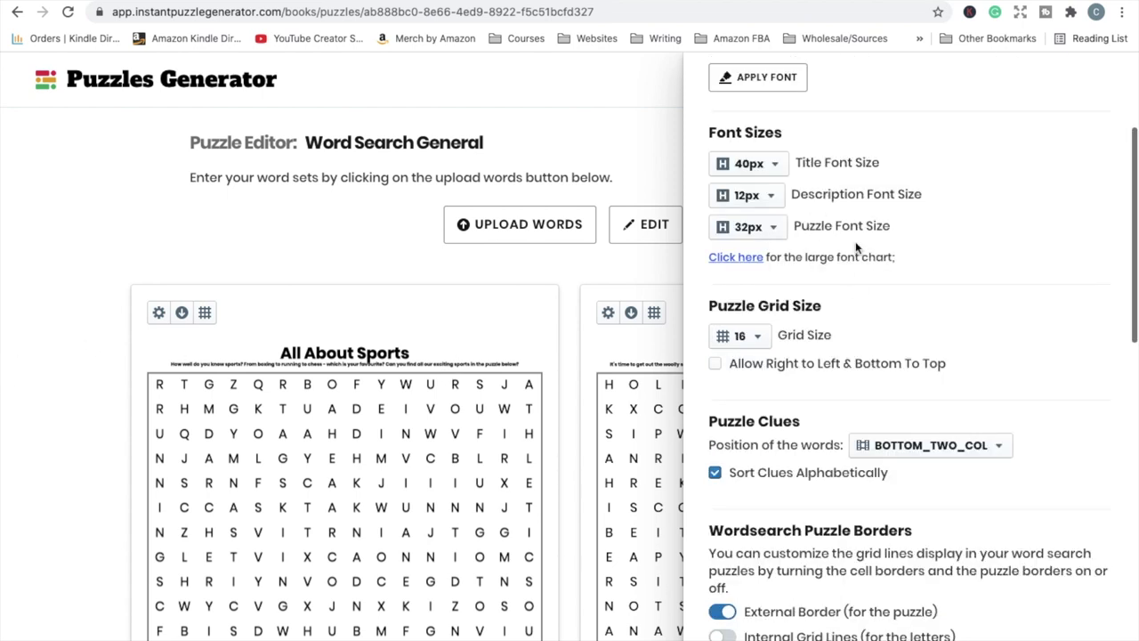
click(775, 226)
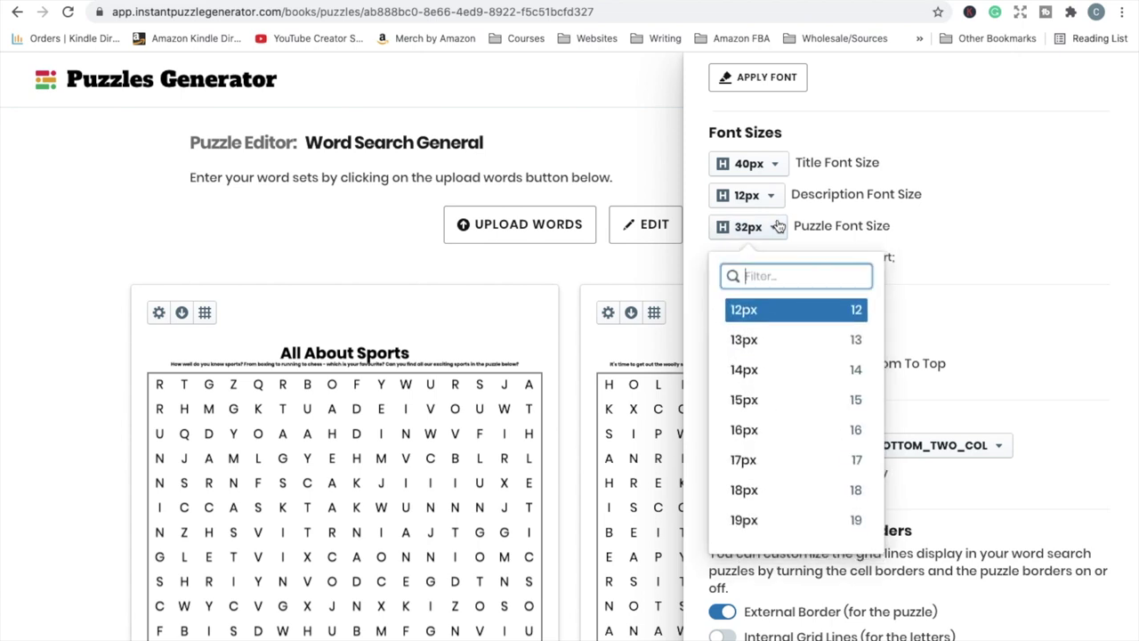
click(756, 401)
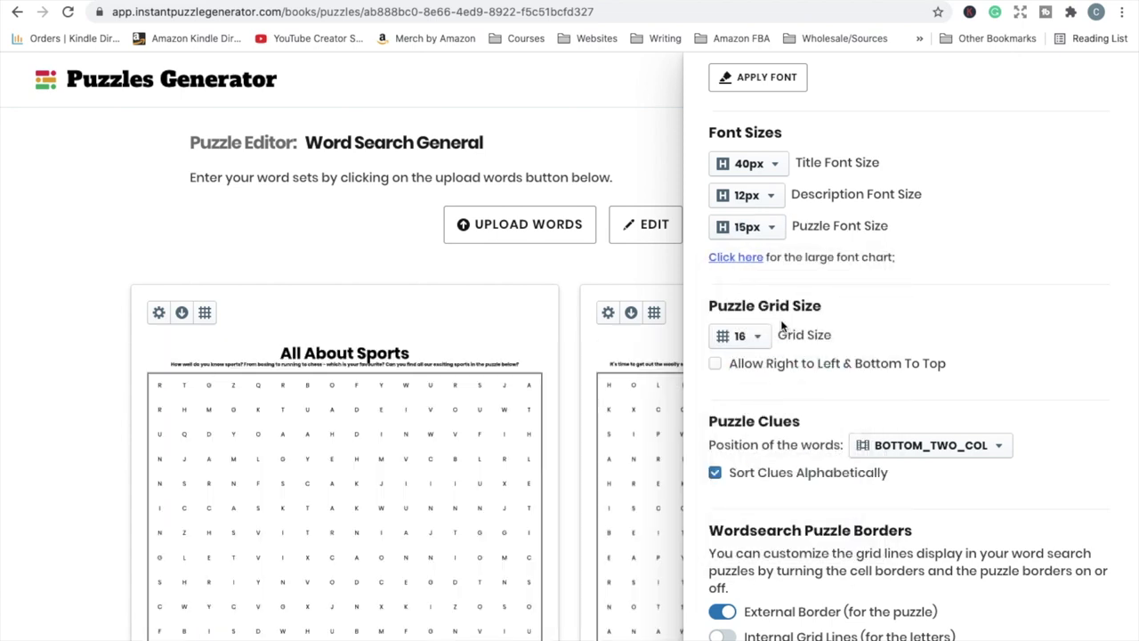
Set the puzzle font size to 32px in the global settings.
click(757, 338)
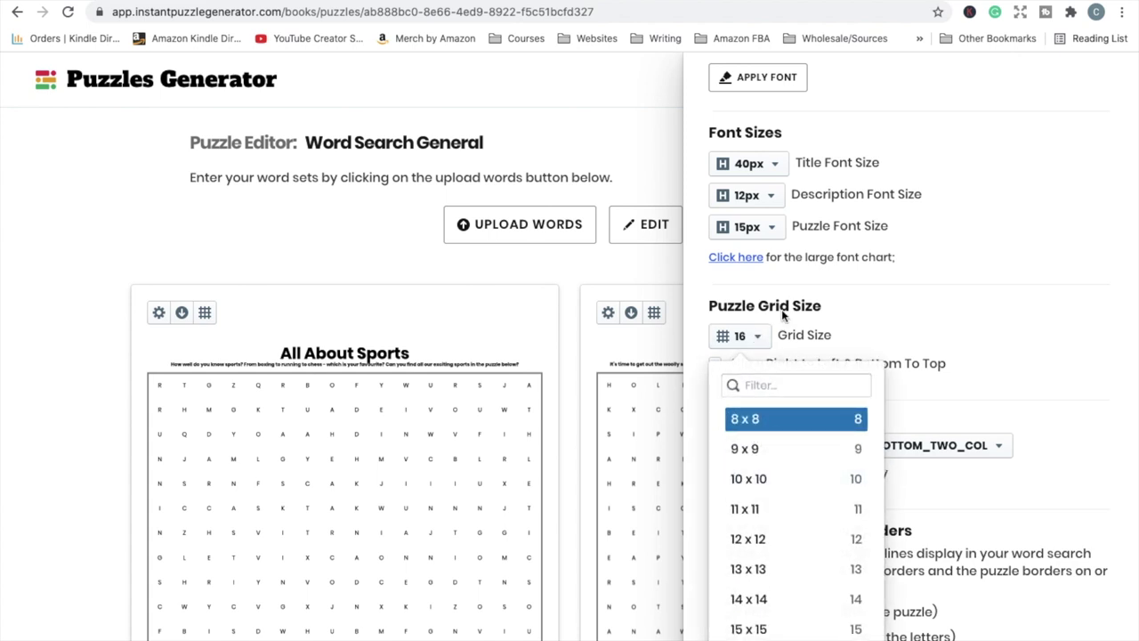
click(775, 226)
click(776, 228)
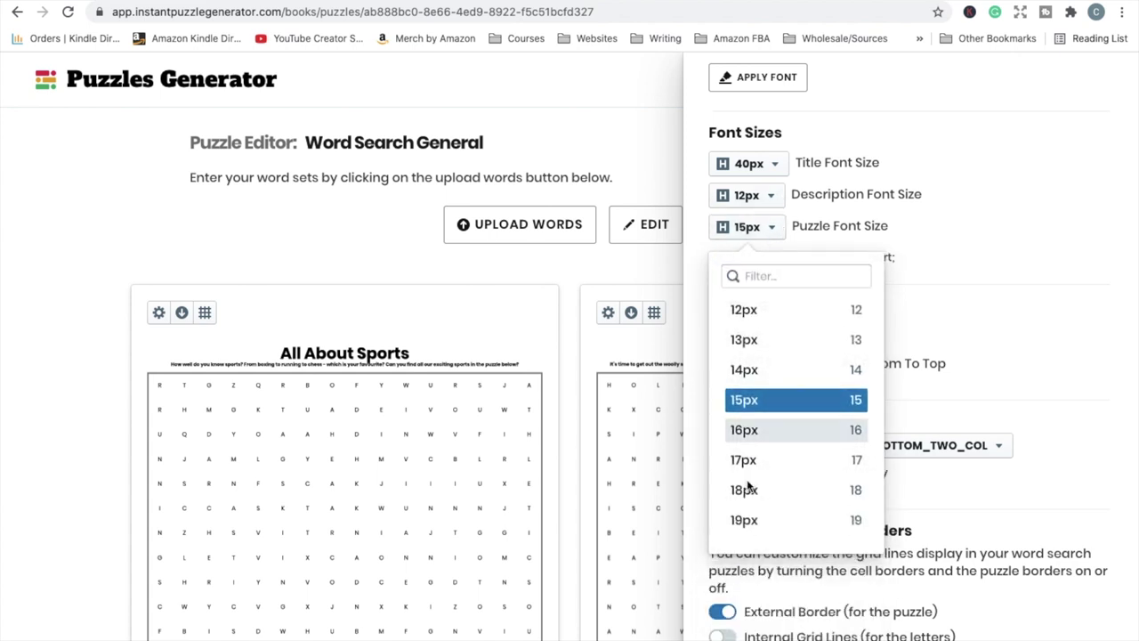
scroll(747, 485, down, 2)
scroll(750, 449, down, 5)
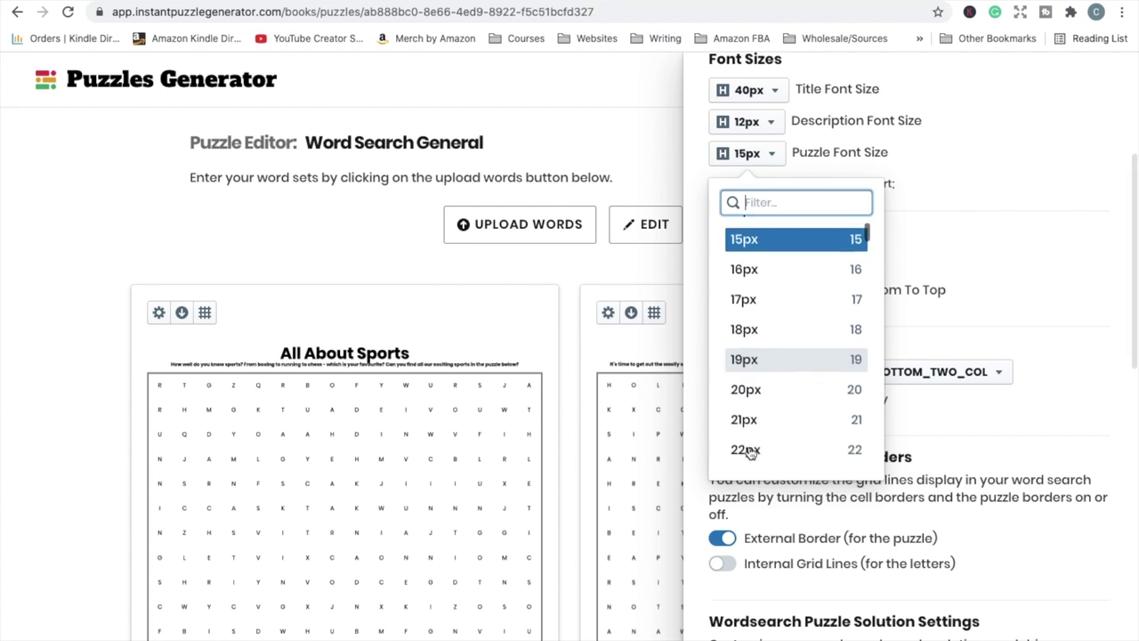
click(751, 424)
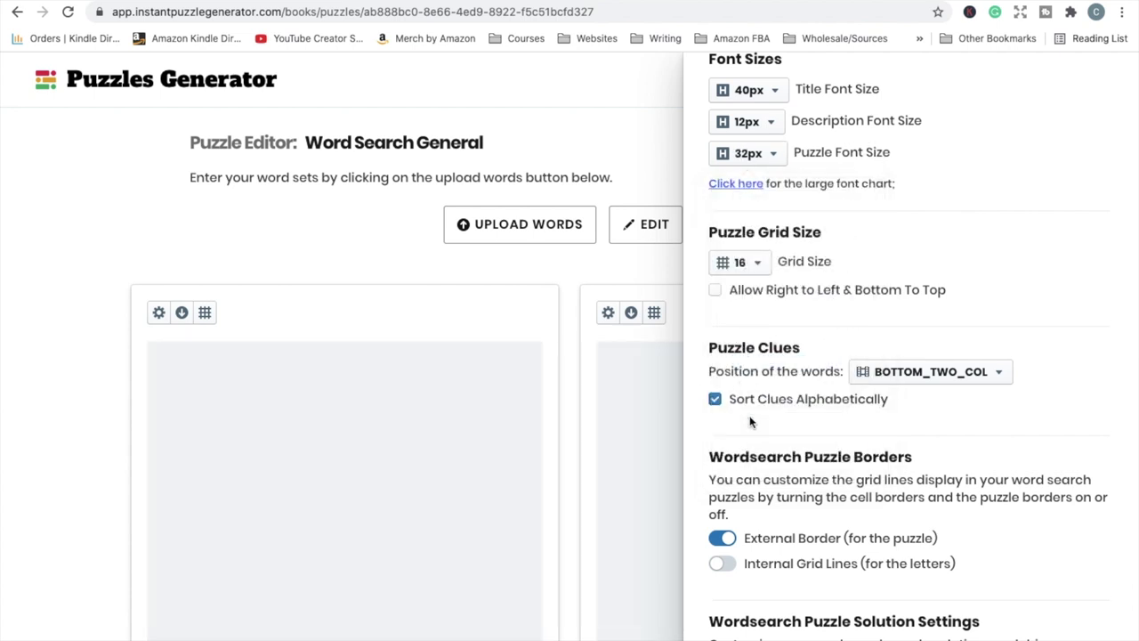
Try puzzle grid sizes of 9 x 9 and 12 x 12 for all puzzles.
click(757, 264)
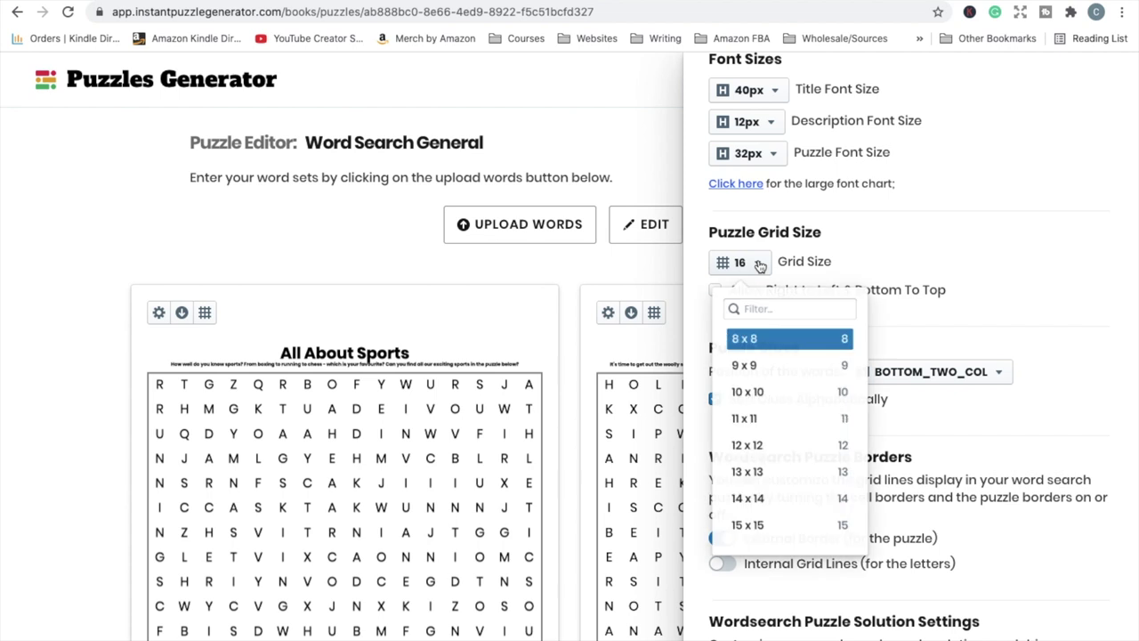
click(767, 379)
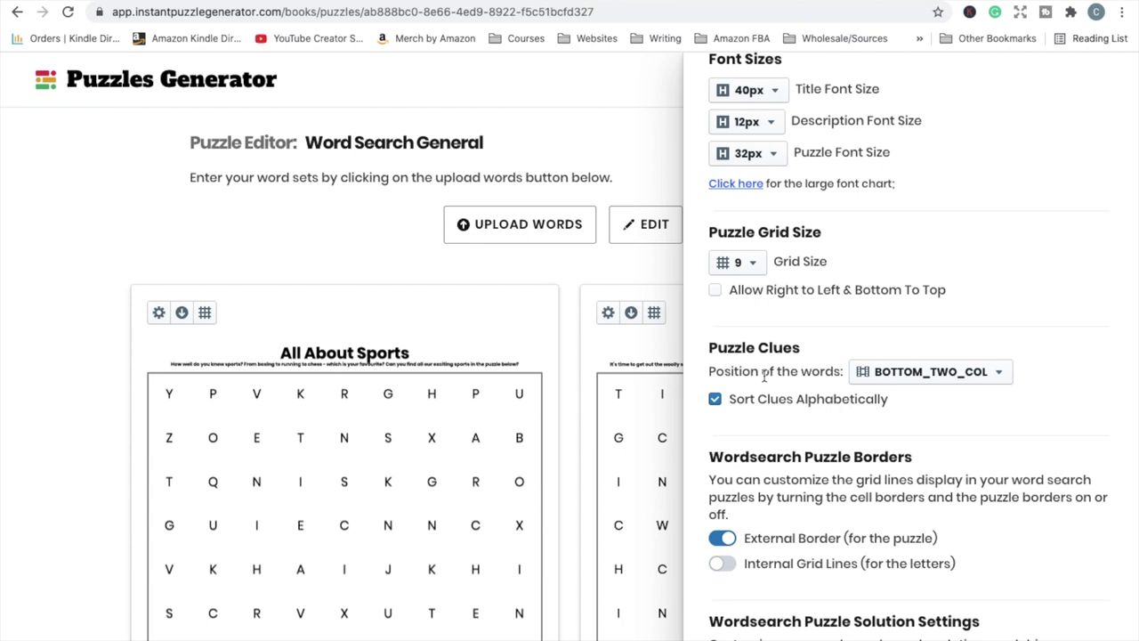
click(757, 263)
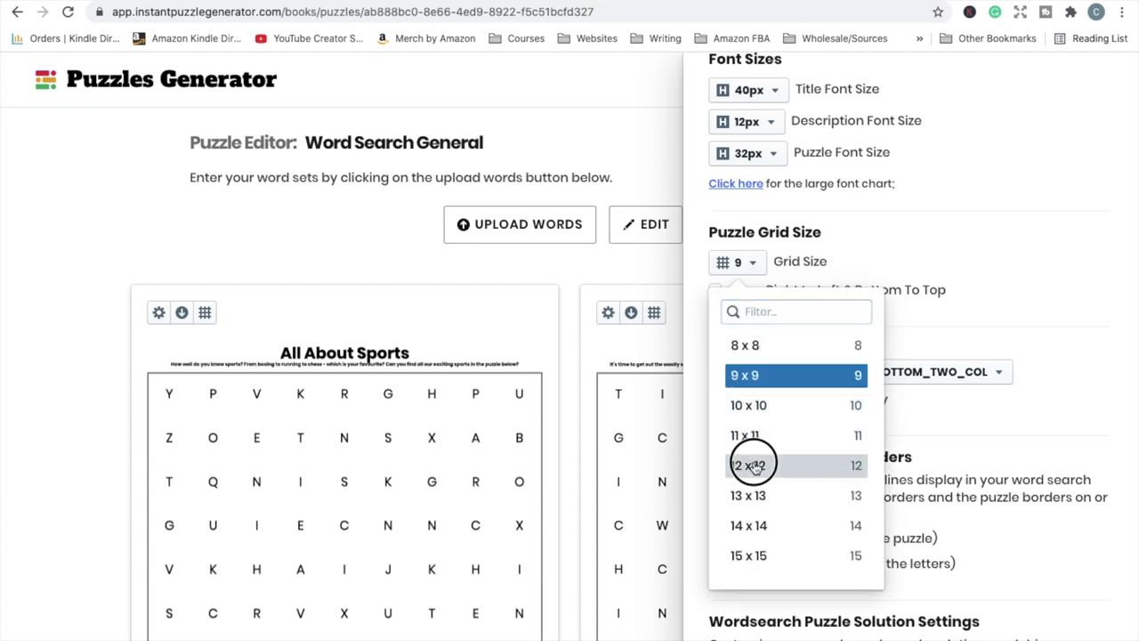
click(754, 462)
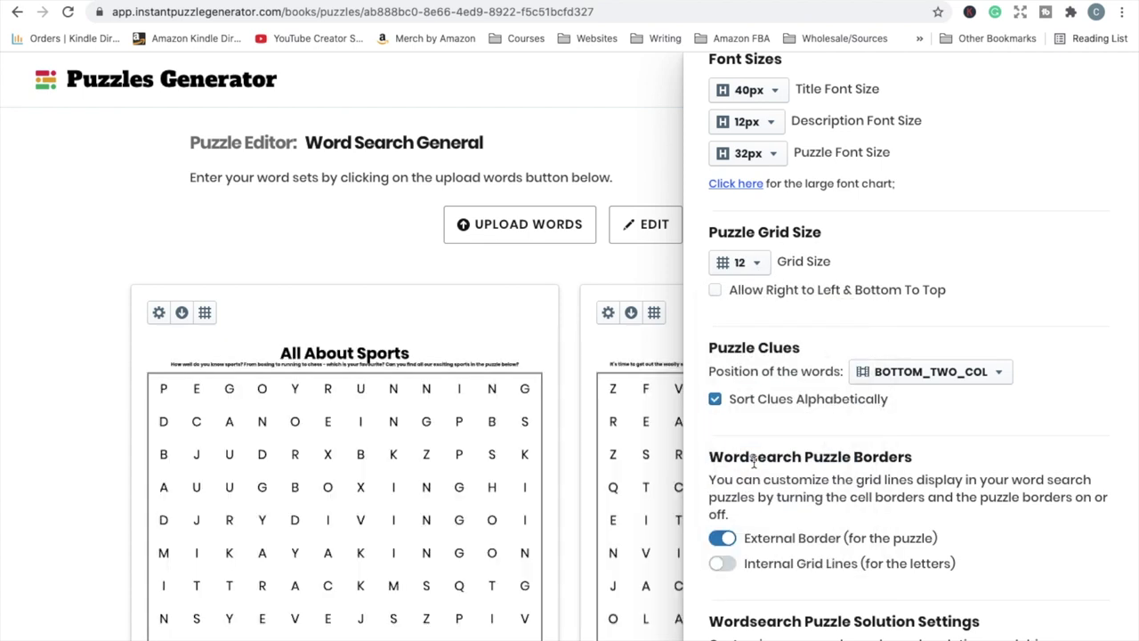
Set the puzzle grid size to 20 x 20.
click(755, 265)
scroll(754, 481, down, 2)
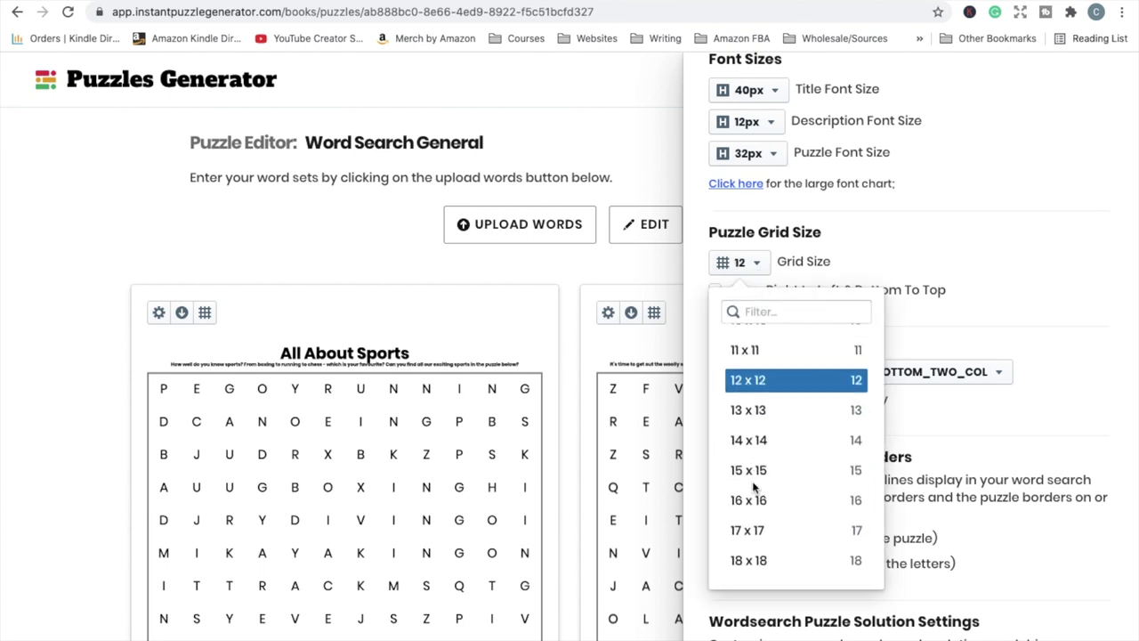
scroll(752, 481, down, 2)
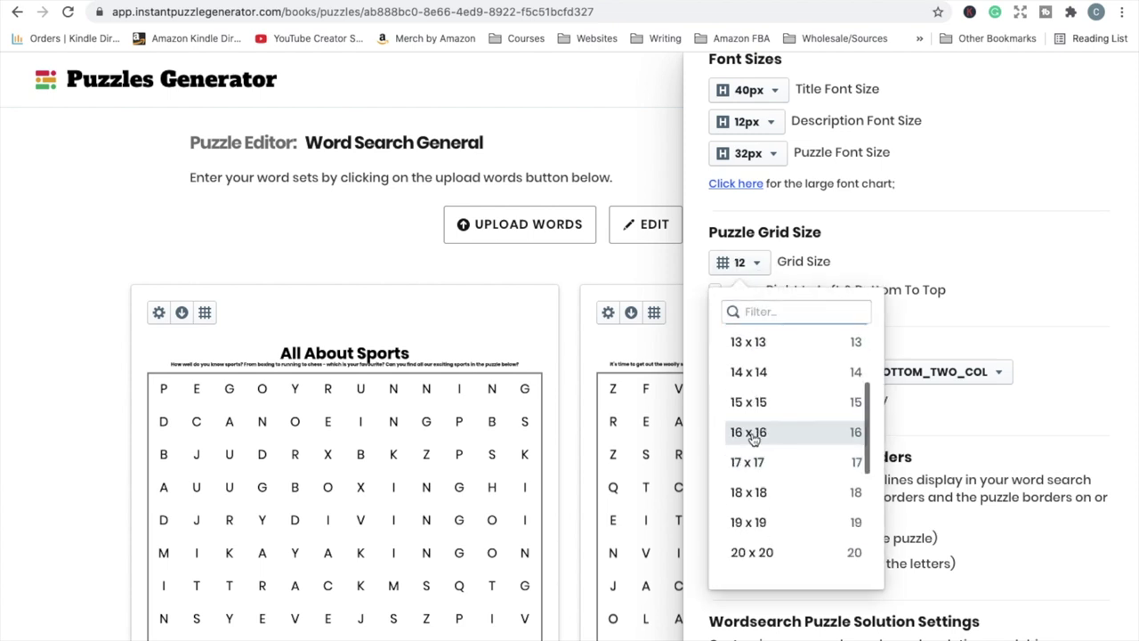
scroll(752, 436, up, 2)
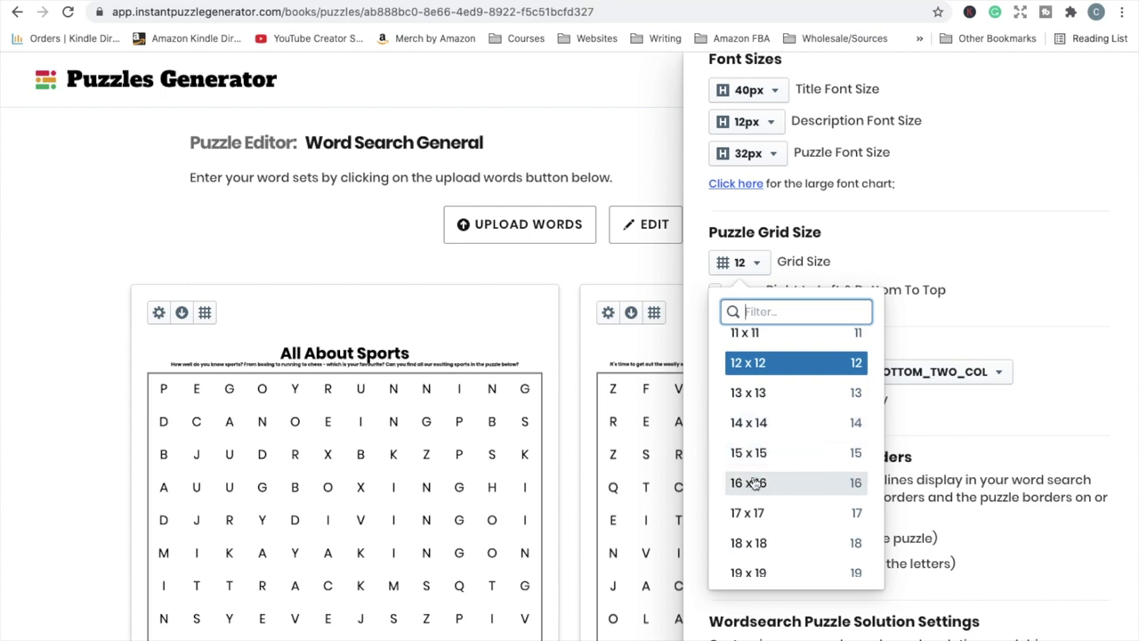
scroll(752, 499, down, 2)
click(750, 519)
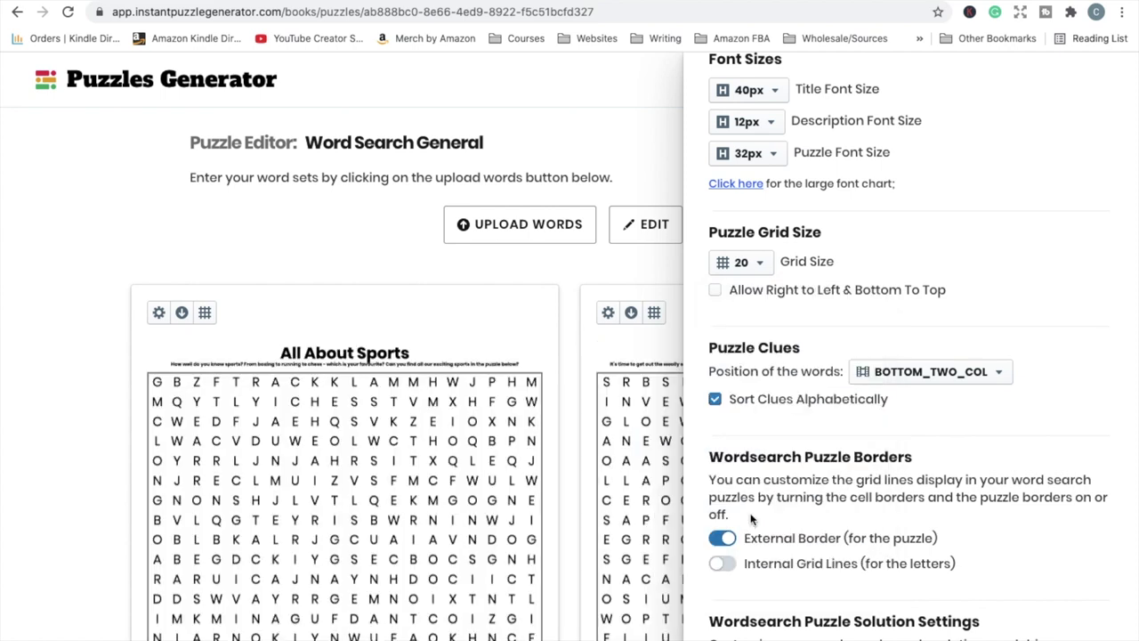
Try a 25 x 25 puzzle grid and return the grid size to 20 x 20.
click(748, 265)
scroll(754, 455, down, 1)
scroll(753, 456, down, 3)
scroll(753, 452, down, 2)
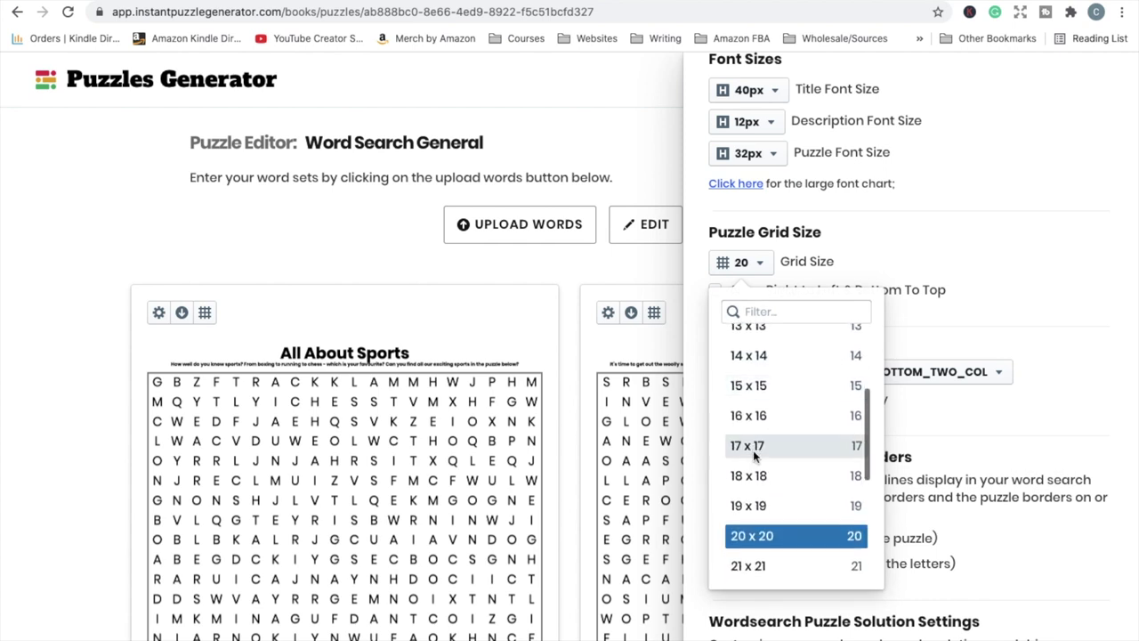
scroll(755, 500, down, 5)
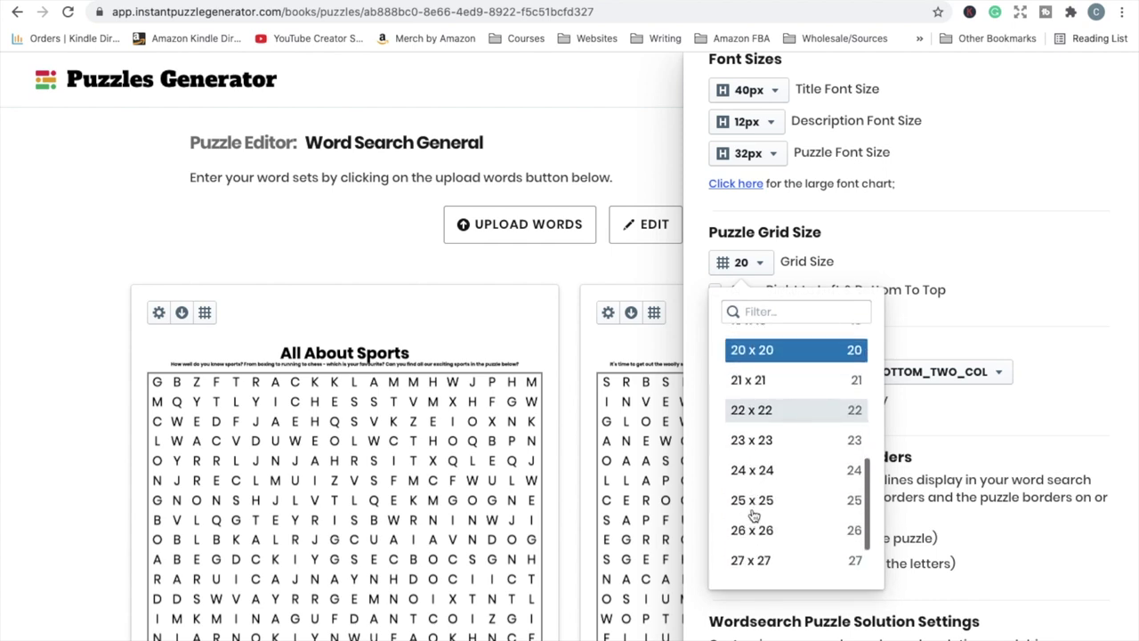
click(752, 501)
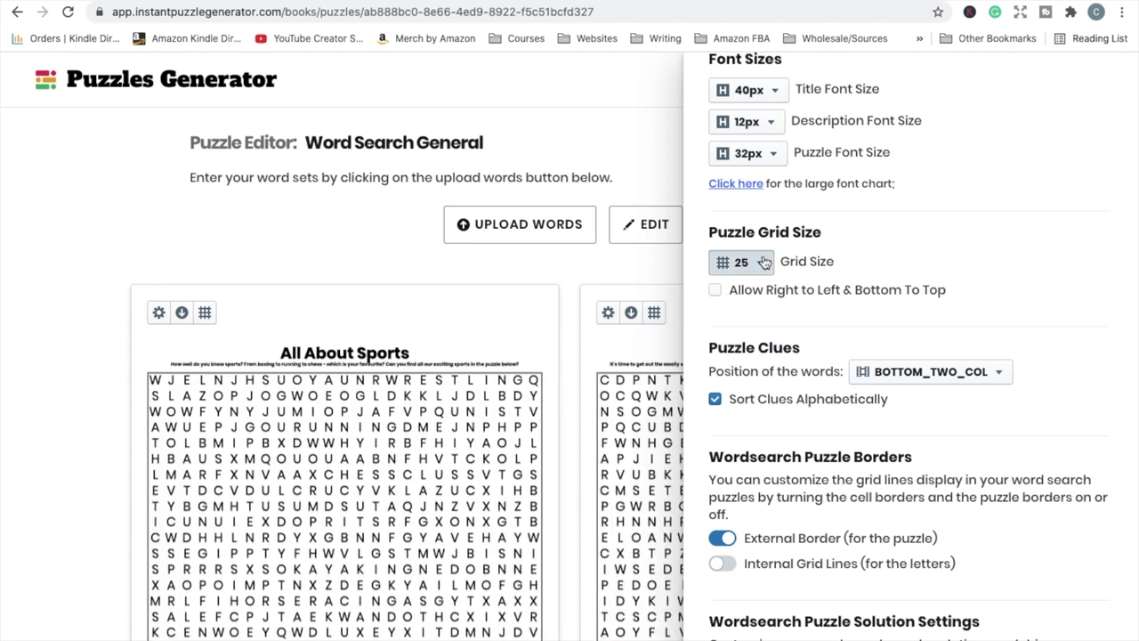
click(760, 262)
scroll(753, 429, down, 8)
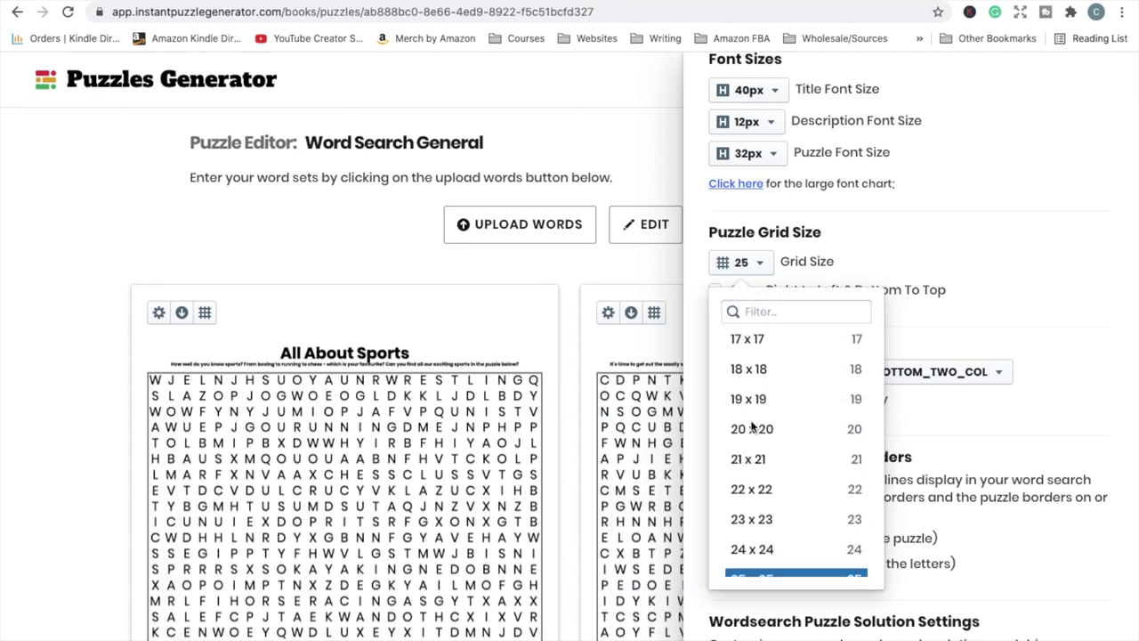
click(752, 430)
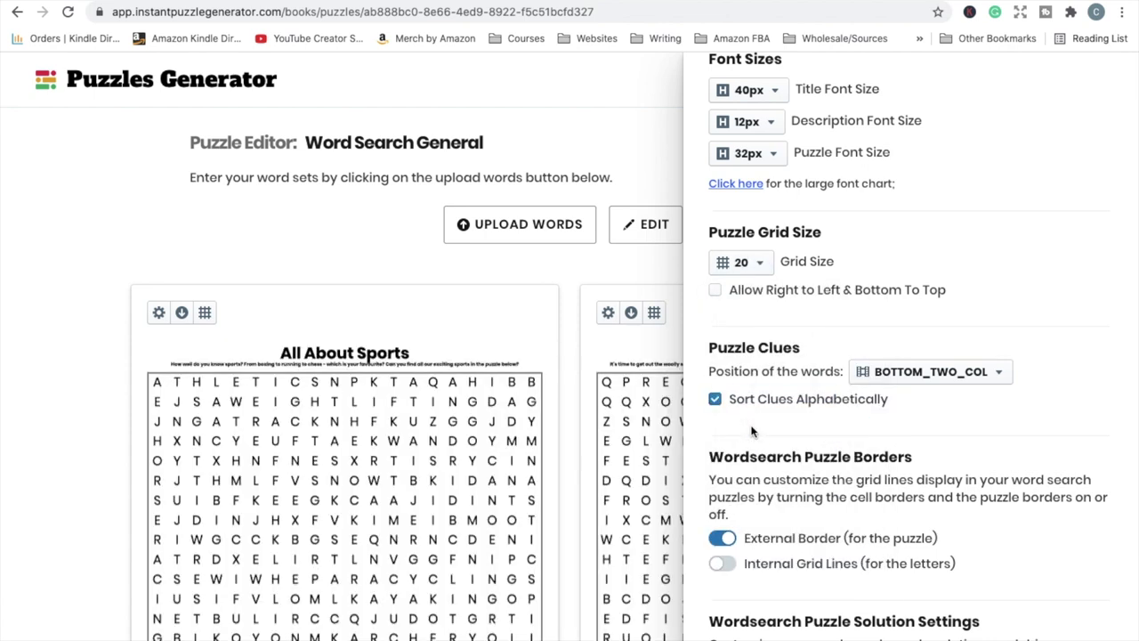
Turn the puzzles' external border off and back on in the border settings.
scroll(752, 431, down, 2)
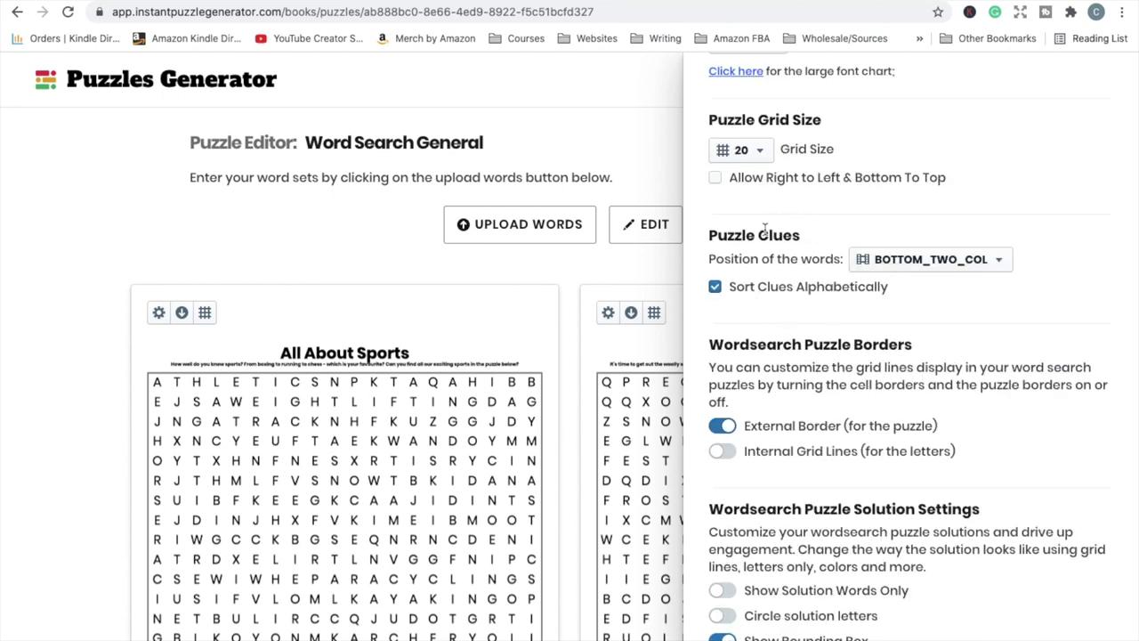
scroll(783, 274, down, 2)
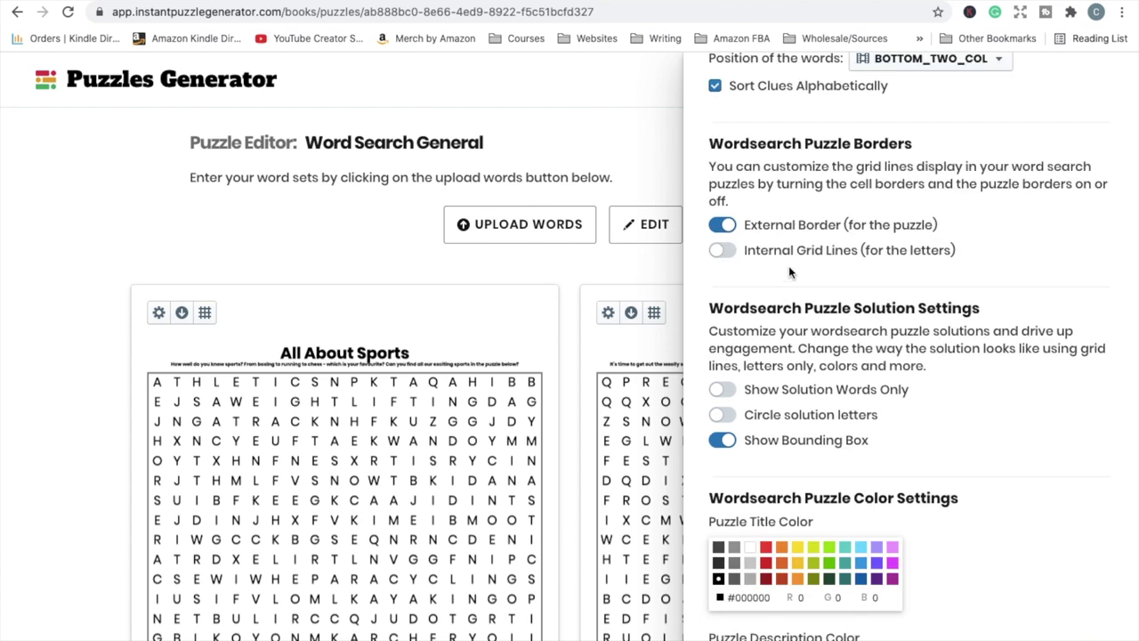
click(725, 225)
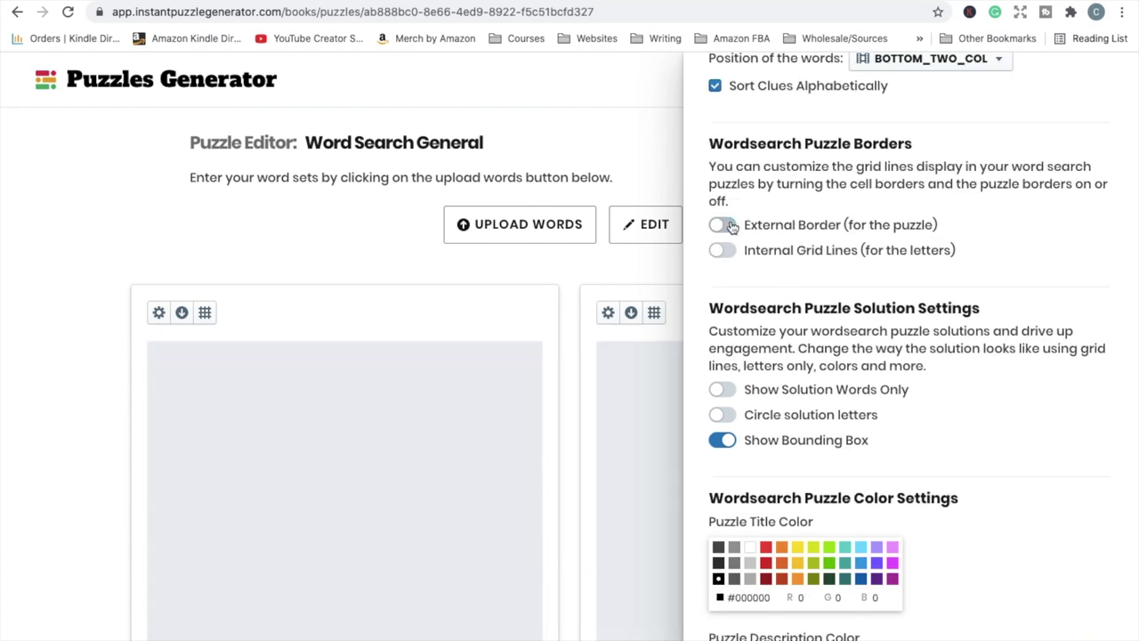
click(725, 225)
Try the internal grid lines and the Show Solution Words Only option, leaving both switched off.
click(723, 251)
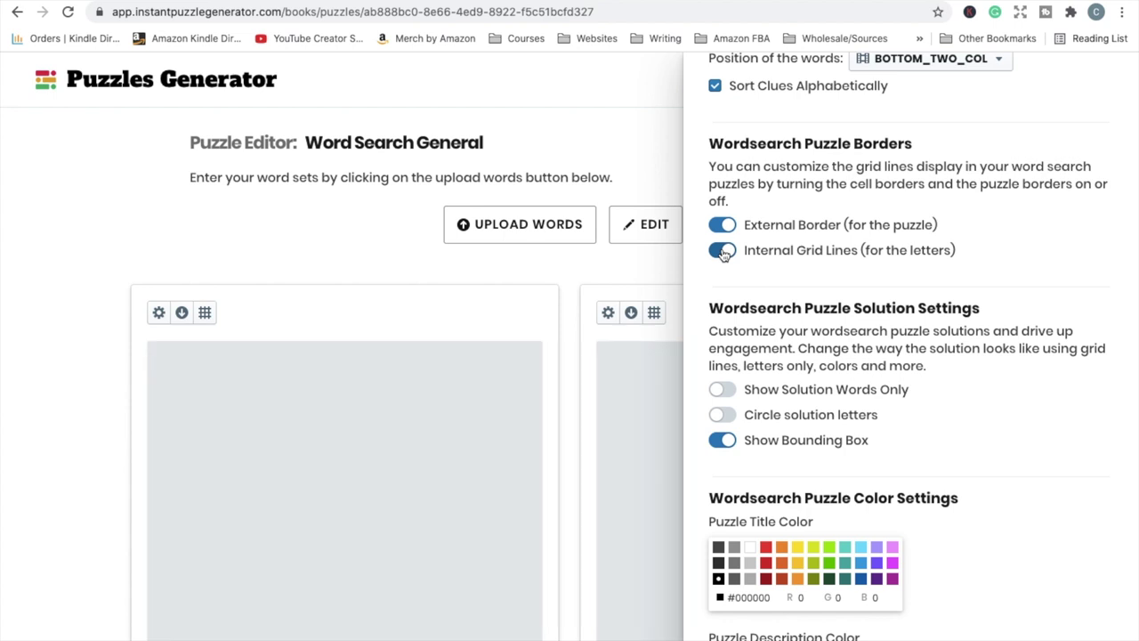
click(723, 251)
click(724, 252)
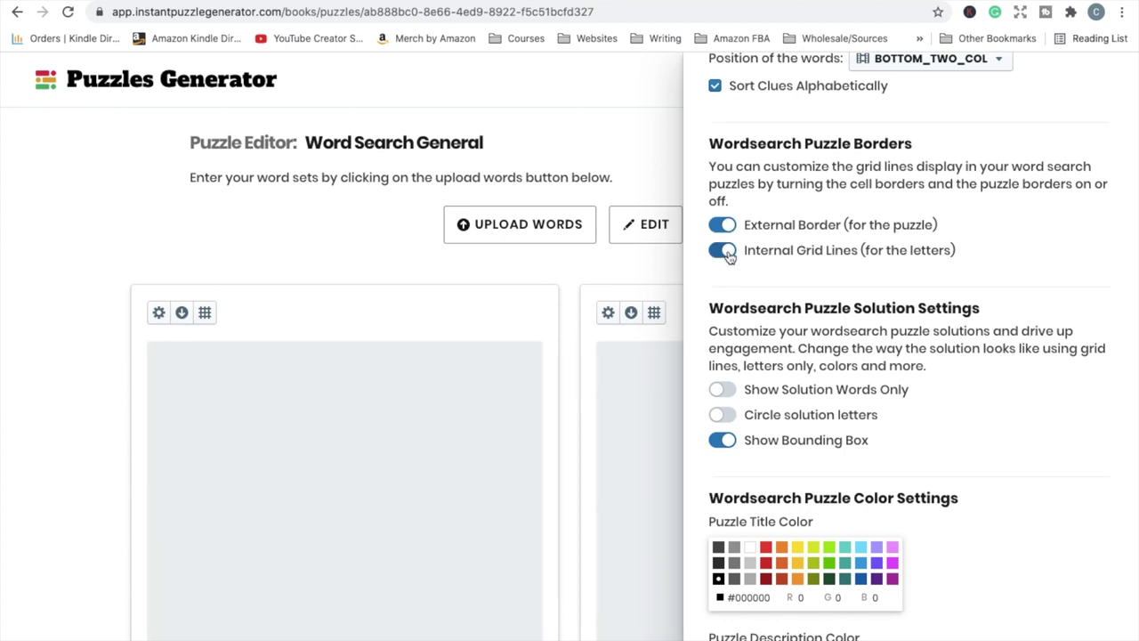
scroll(728, 256, down, 1)
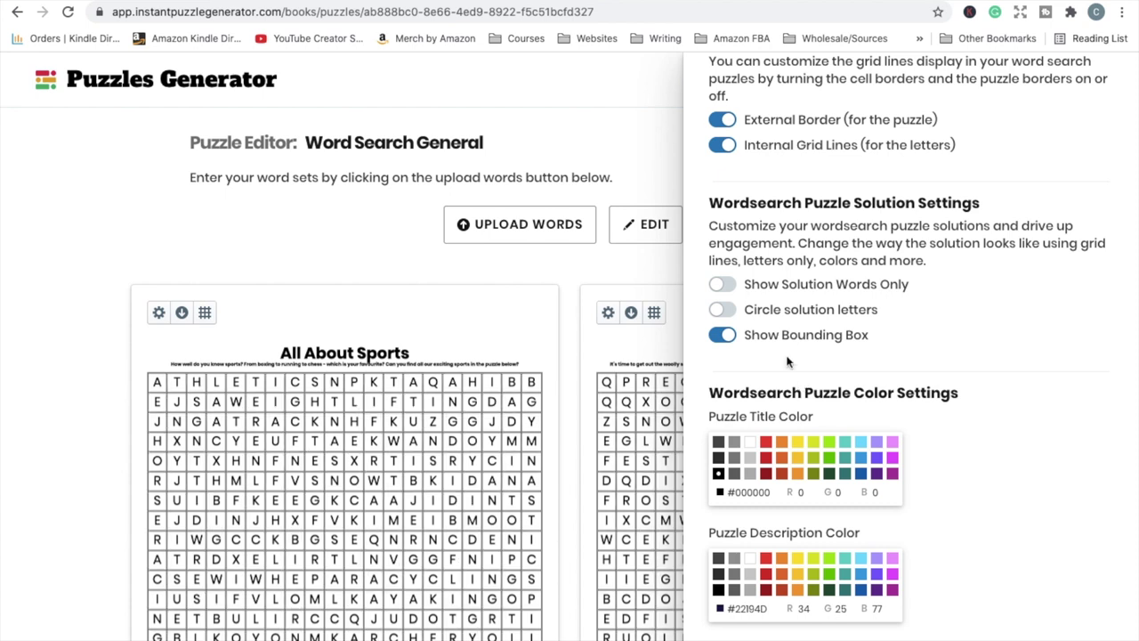
click(727, 147)
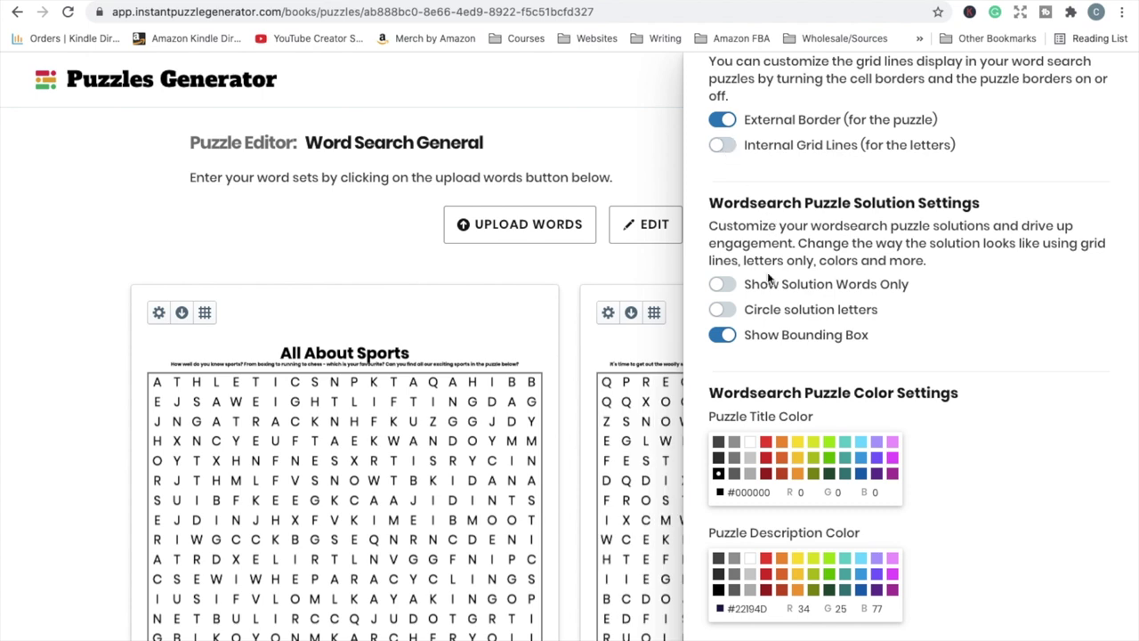
click(723, 285)
click(840, 291)
Look through the word search color settings for title, description, letters, border and solution.
scroll(736, 339, down, 2)
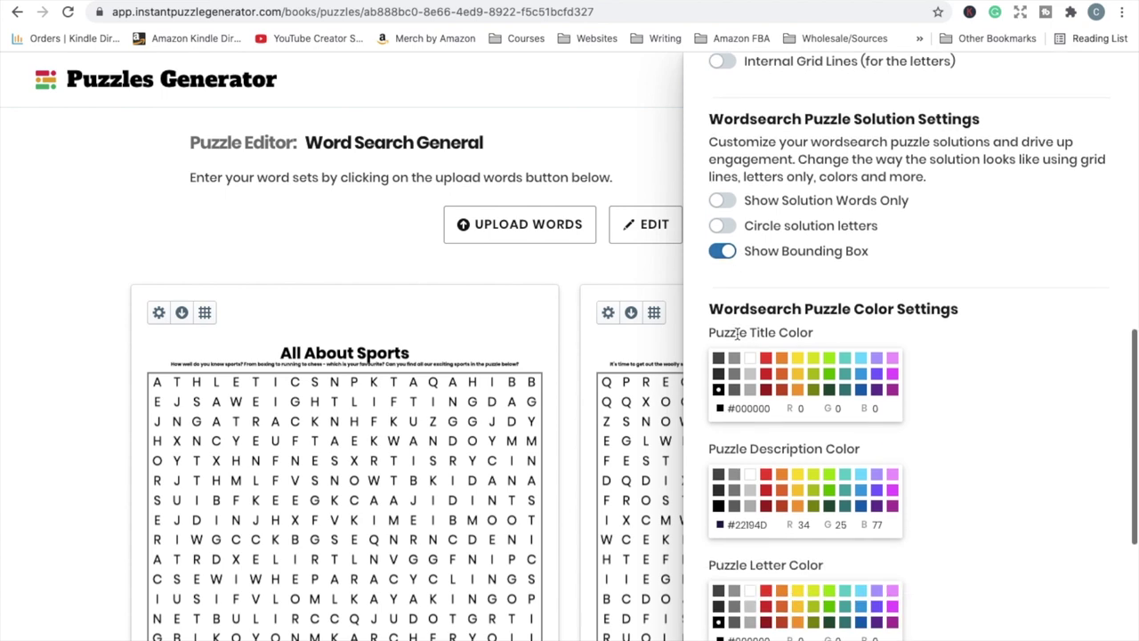
scroll(737, 338, down, 2)
scroll(737, 339, down, 10)
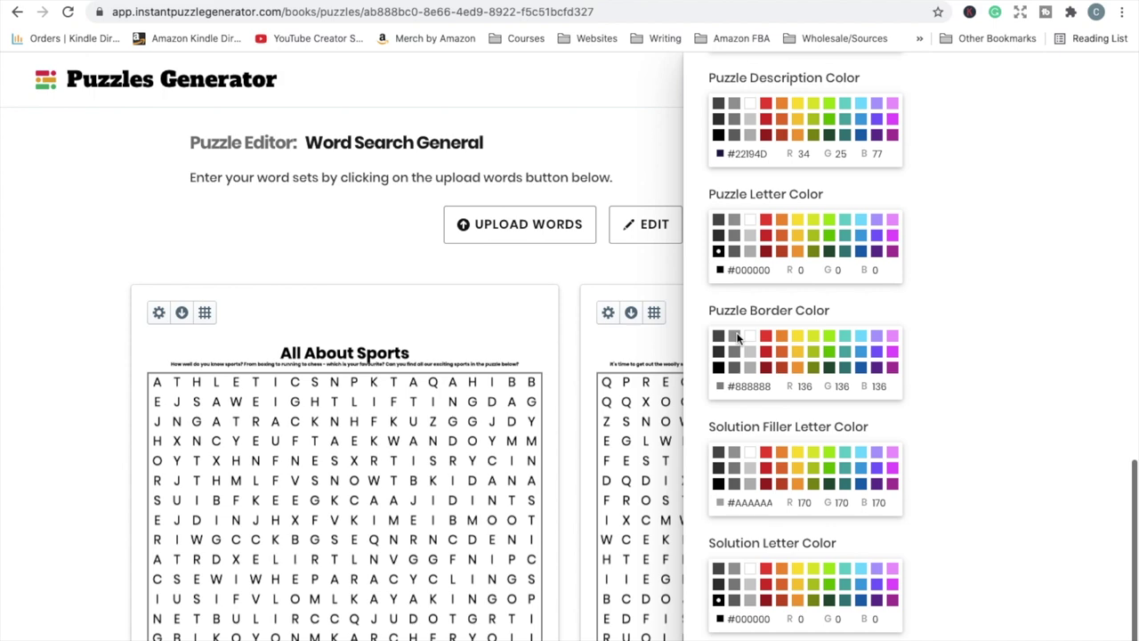
scroll(591, 440, up, 10)
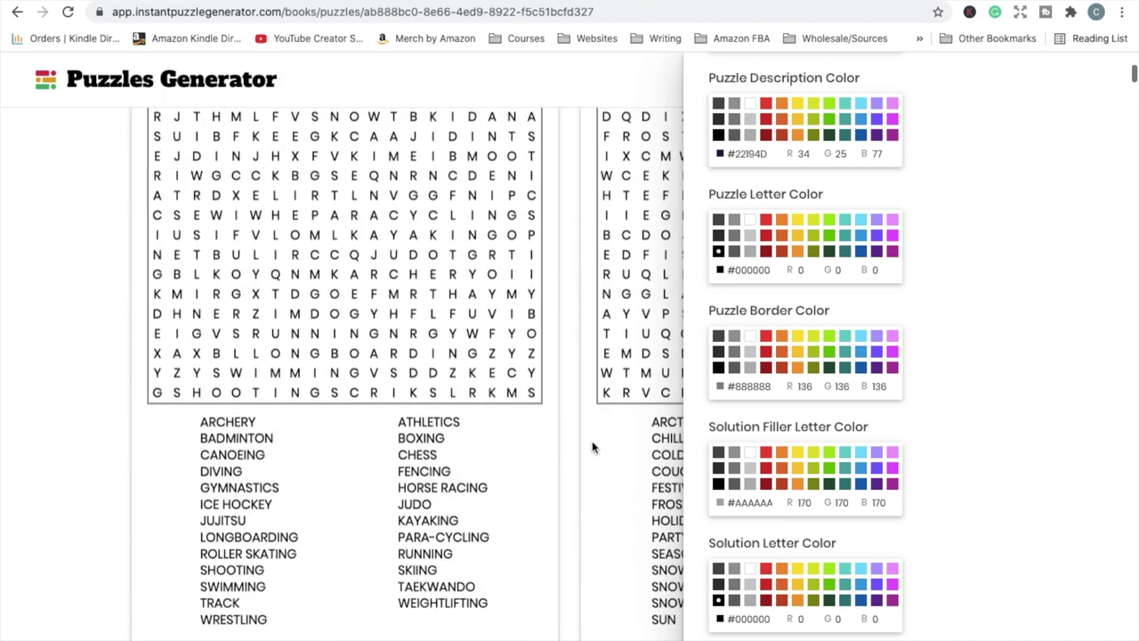
scroll(1022, 308, up, 15)
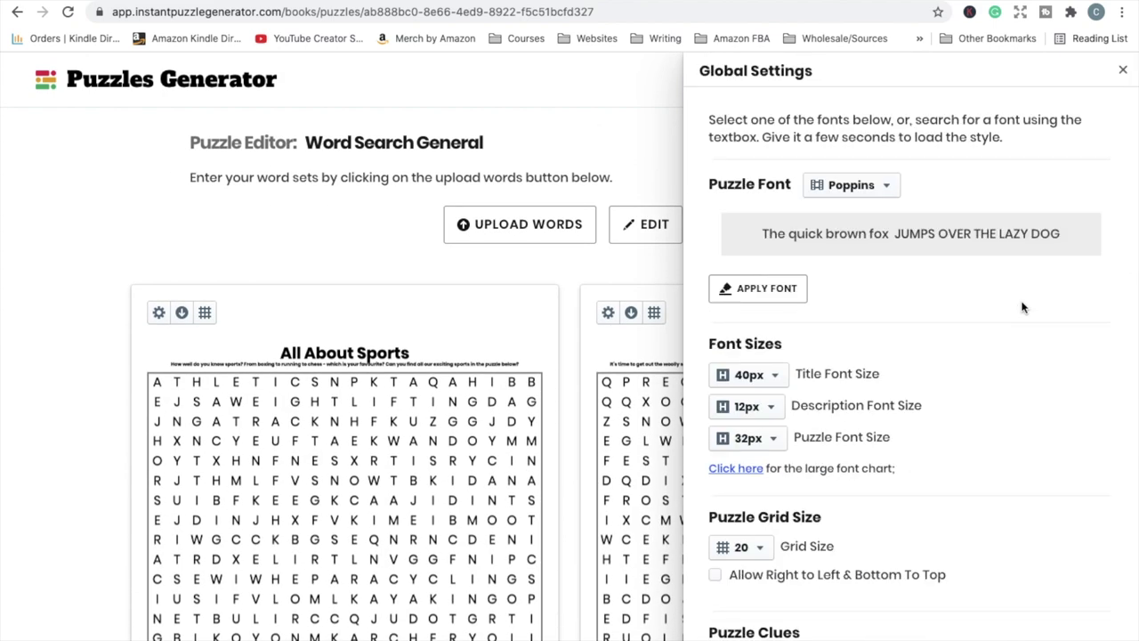
Close the global settings and check how the grids and word lists fit on the puzzle pages.
scroll(1022, 308, down, 5)
key(Escape)
scroll(990, 402, up, 5)
scroll(991, 400, down, 15)
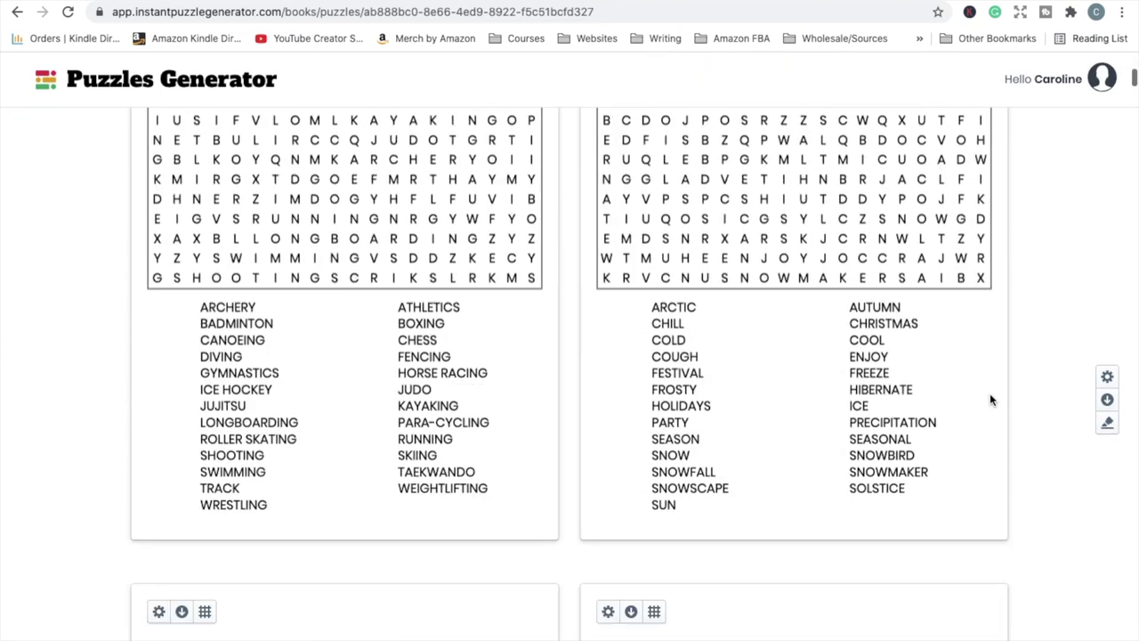
scroll(846, 433, up, 2)
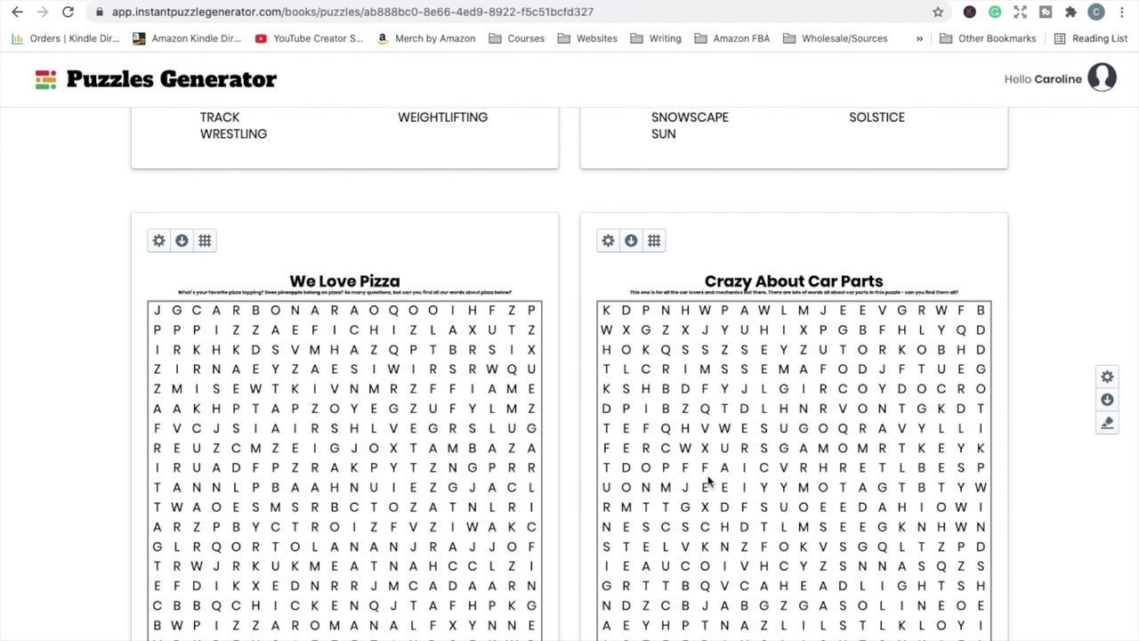
scroll(681, 304, down, 5)
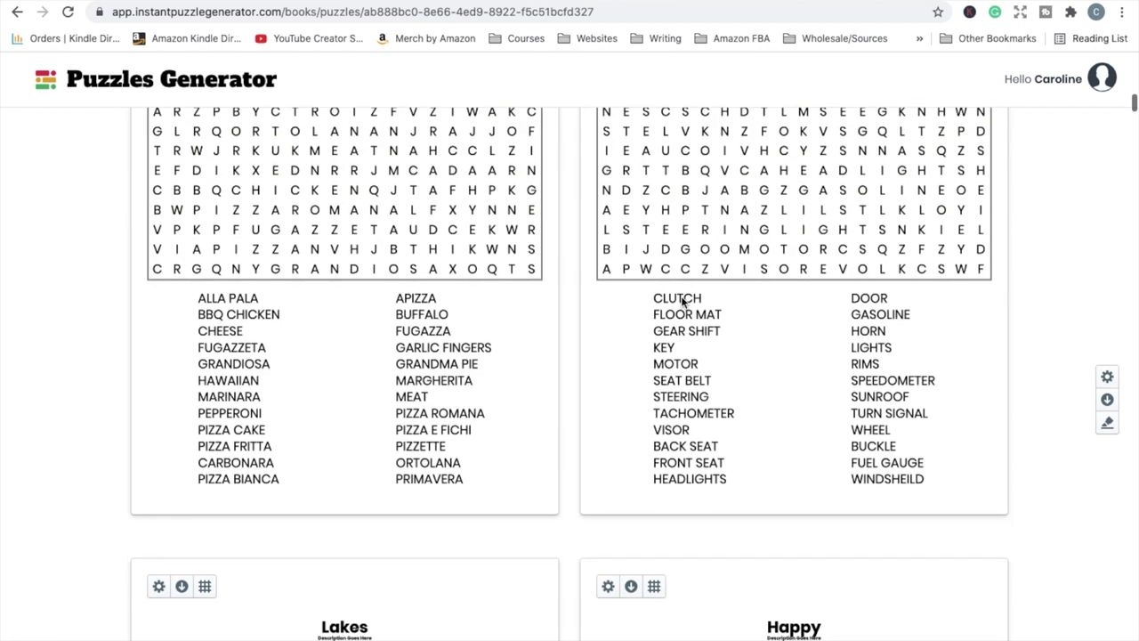
Set the puzzle font size to 28px in the global settings, close them and review the puzzle pages.
click(1107, 376)
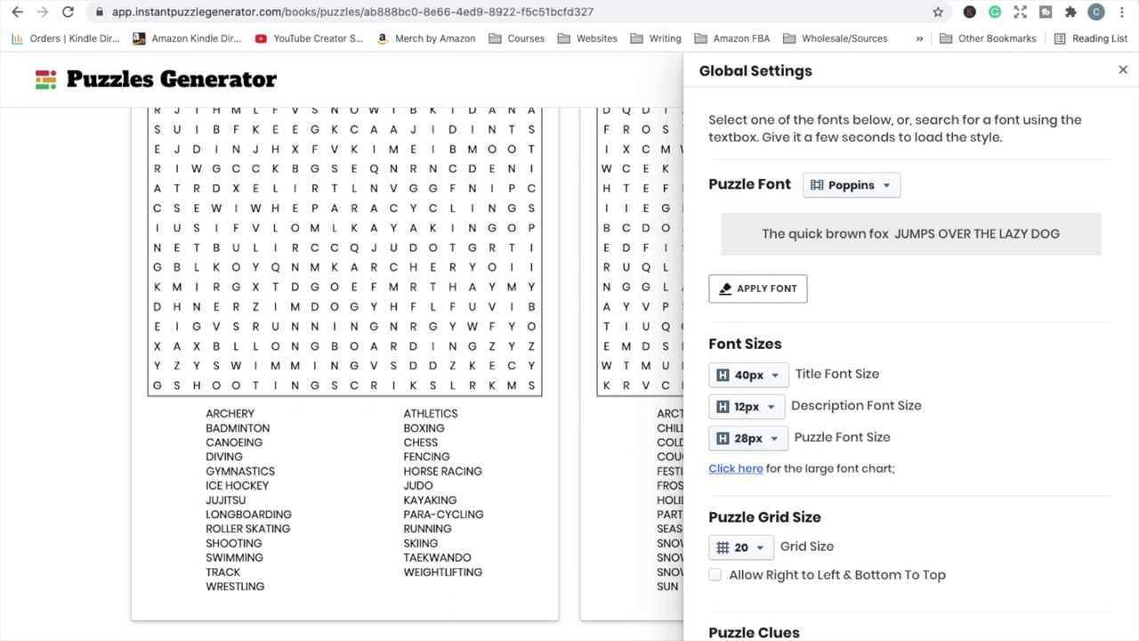
click(1122, 69)
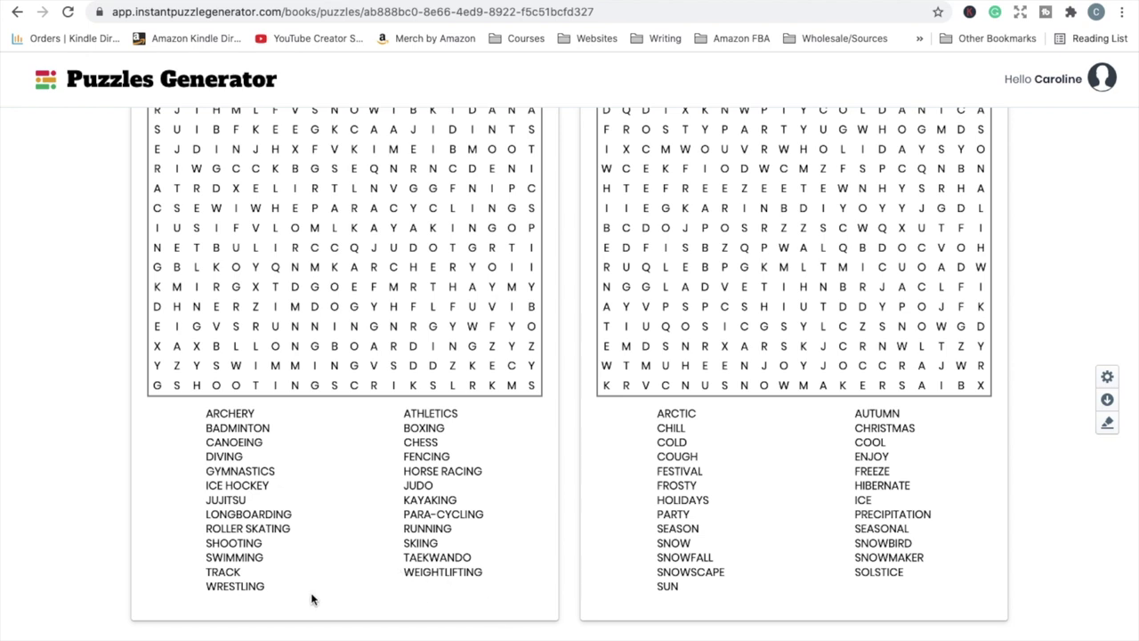
scroll(312, 598, up, 2)
scroll(312, 598, down, 5)
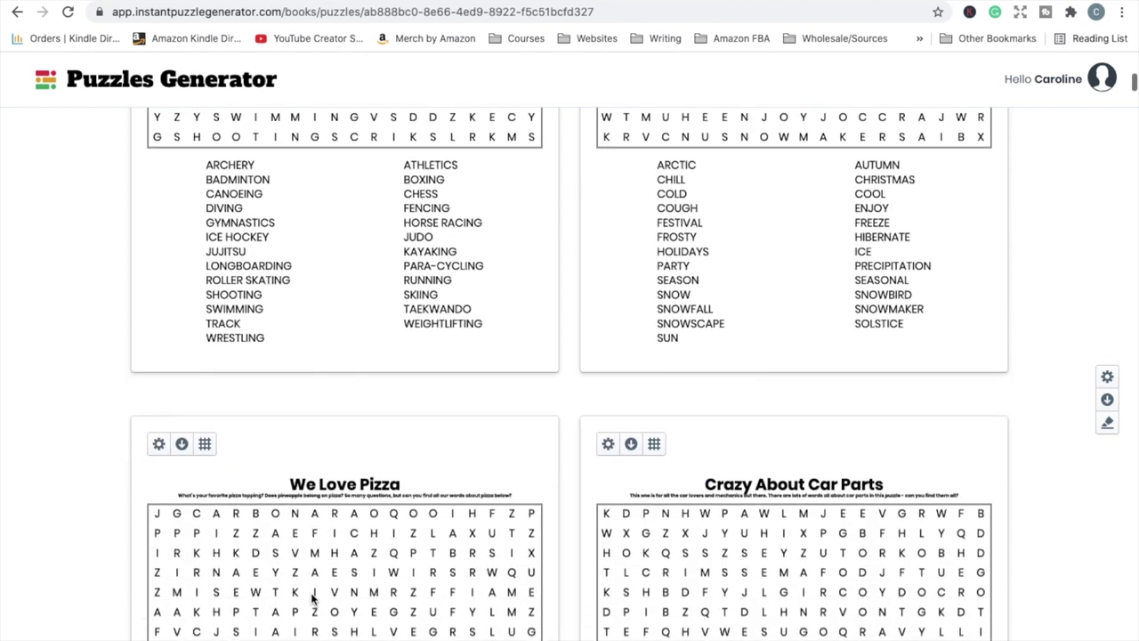
scroll(310, 600, down, 4)
scroll(285, 394, up, 15)
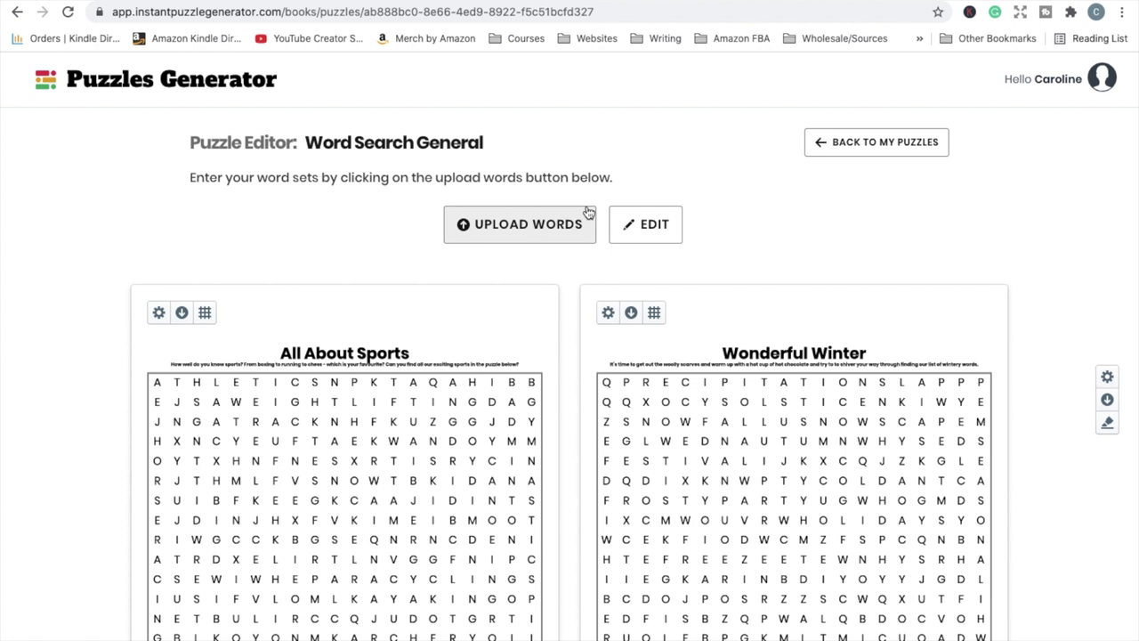
Review the puzzle pages and the titles, descriptions and words in the editable word set file, closing it without changes.
scroll(614, 399, down, 2)
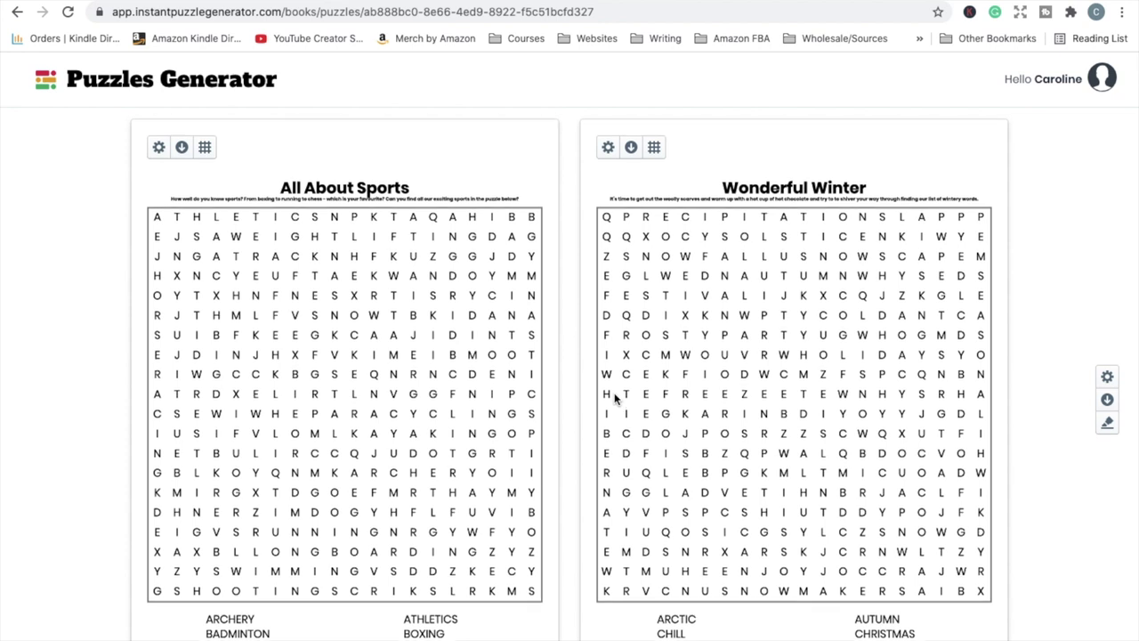
scroll(614, 398, down, 3)
scroll(416, 550, up, 5)
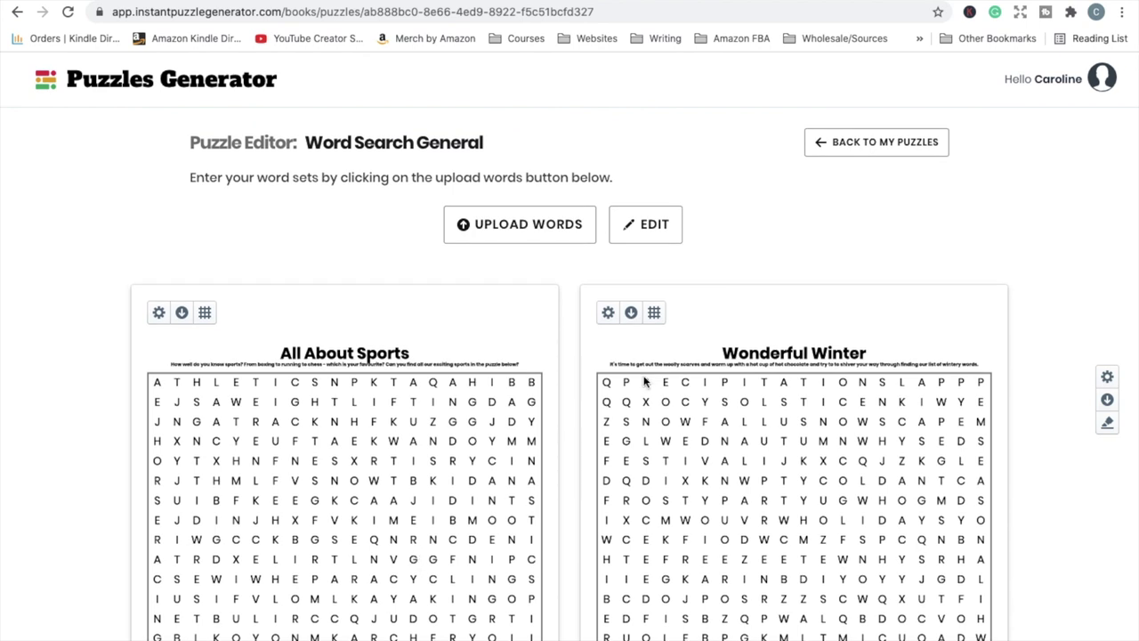
click(657, 221)
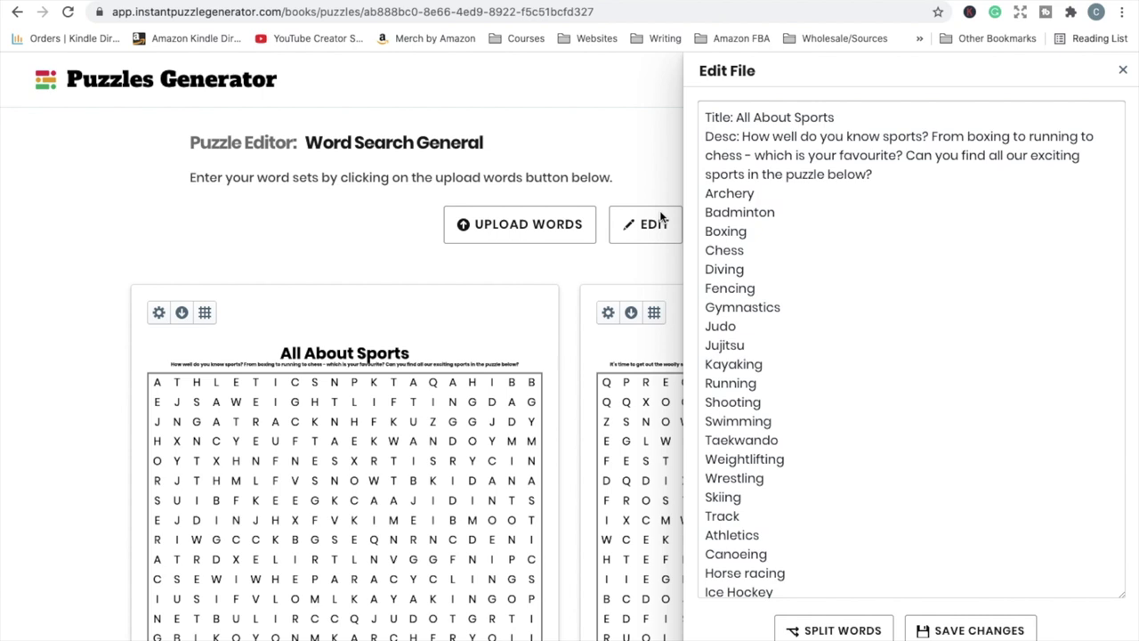
scroll(805, 243, down, 3)
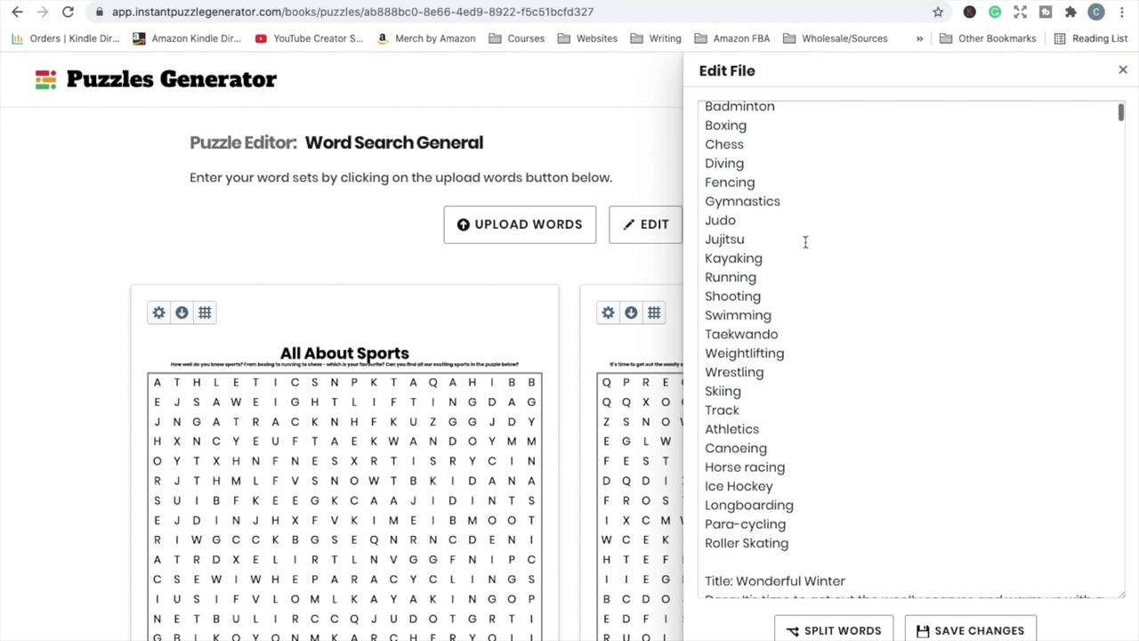
scroll(806, 242, up, 3)
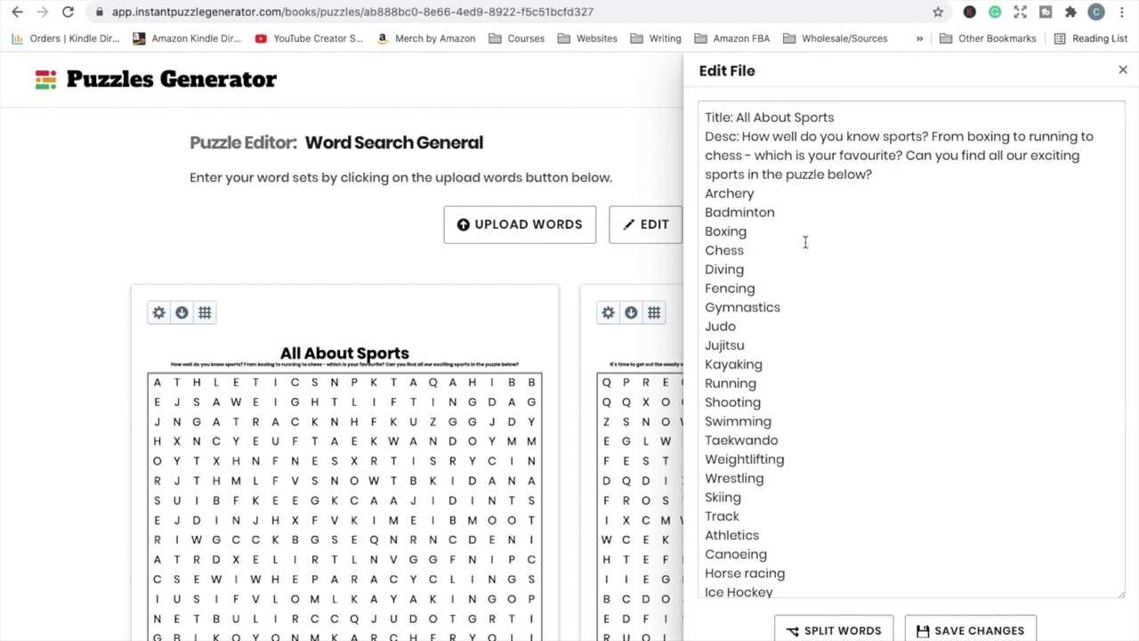
scroll(798, 354, down, 5)
click(797, 434)
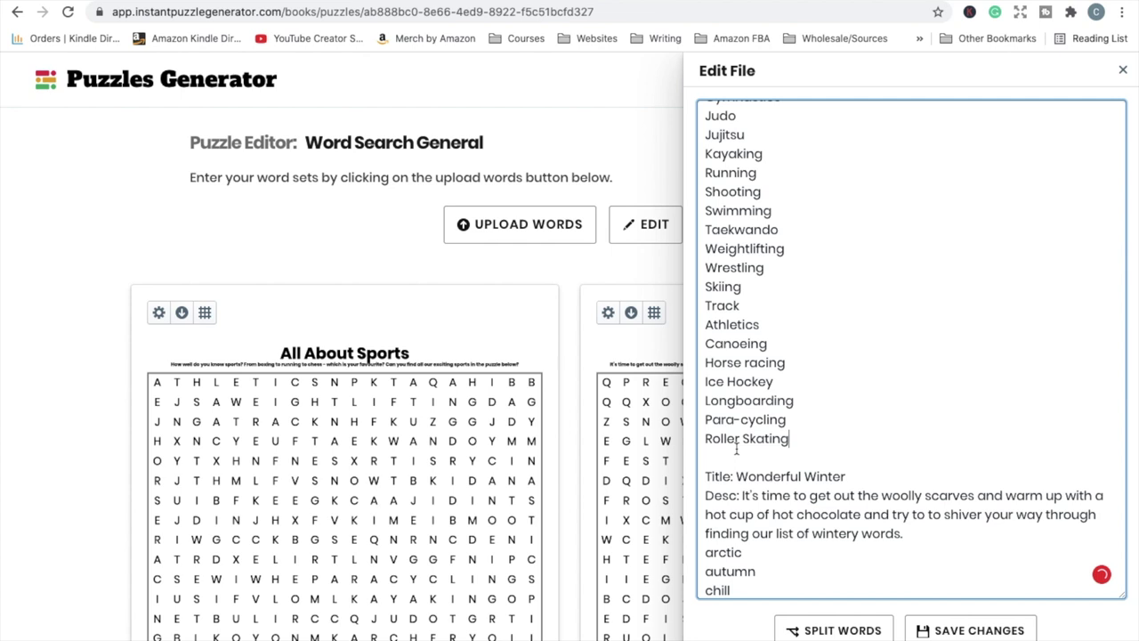
scroll(763, 345, up, 3)
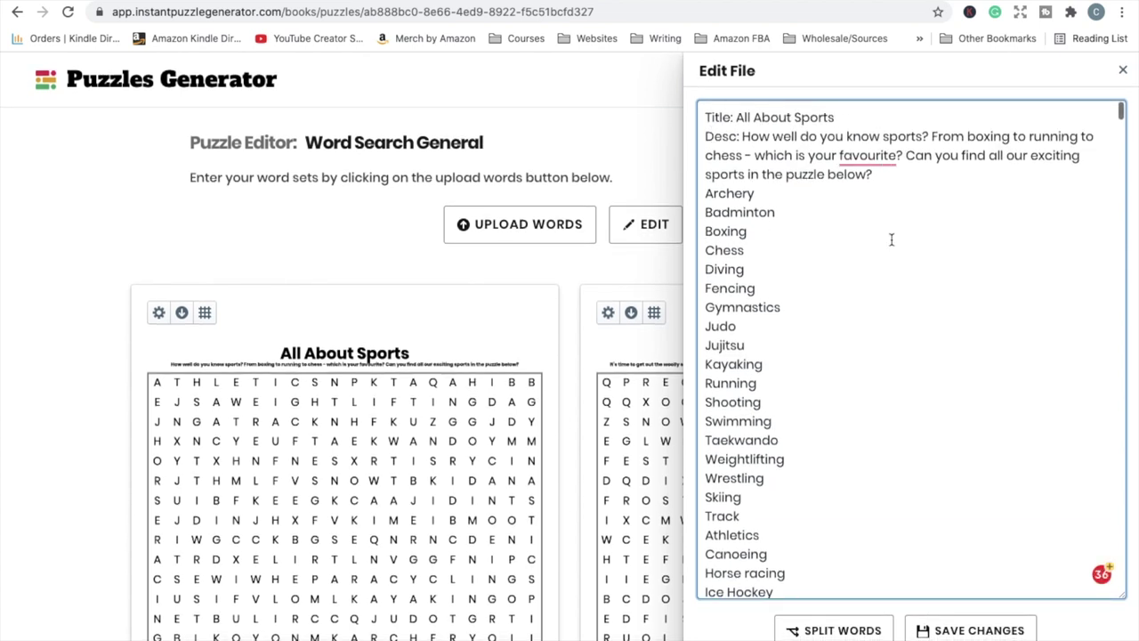
key(Escape)
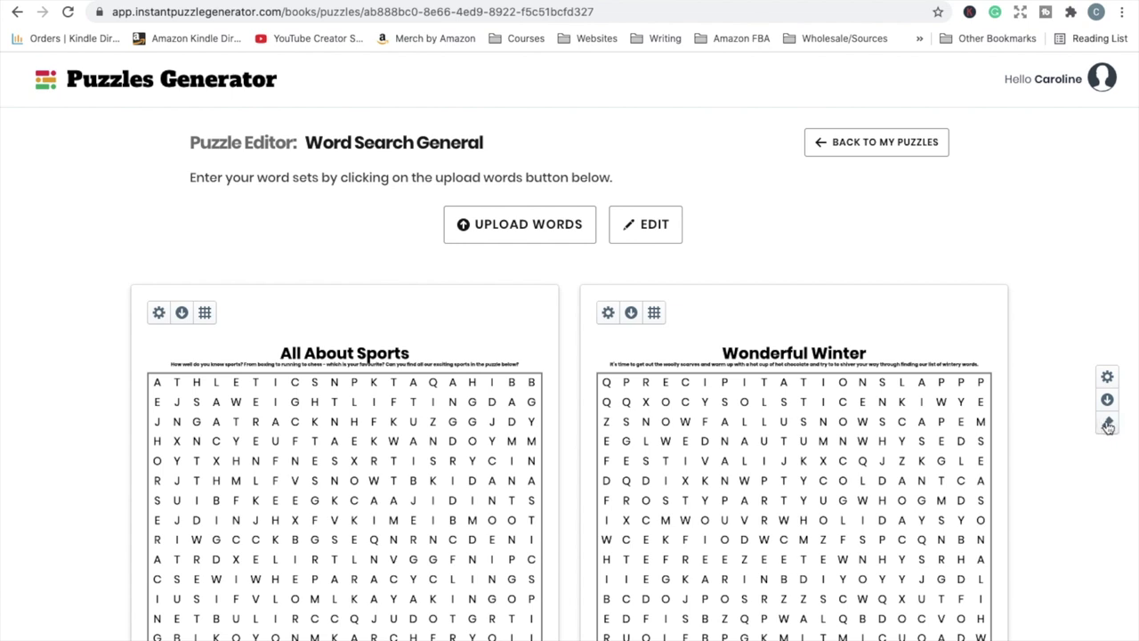
Examine the solution grids below the All About Sports and Wonderful Winter puzzles and return to the start of the page.
scroll(1108, 426, down, 9)
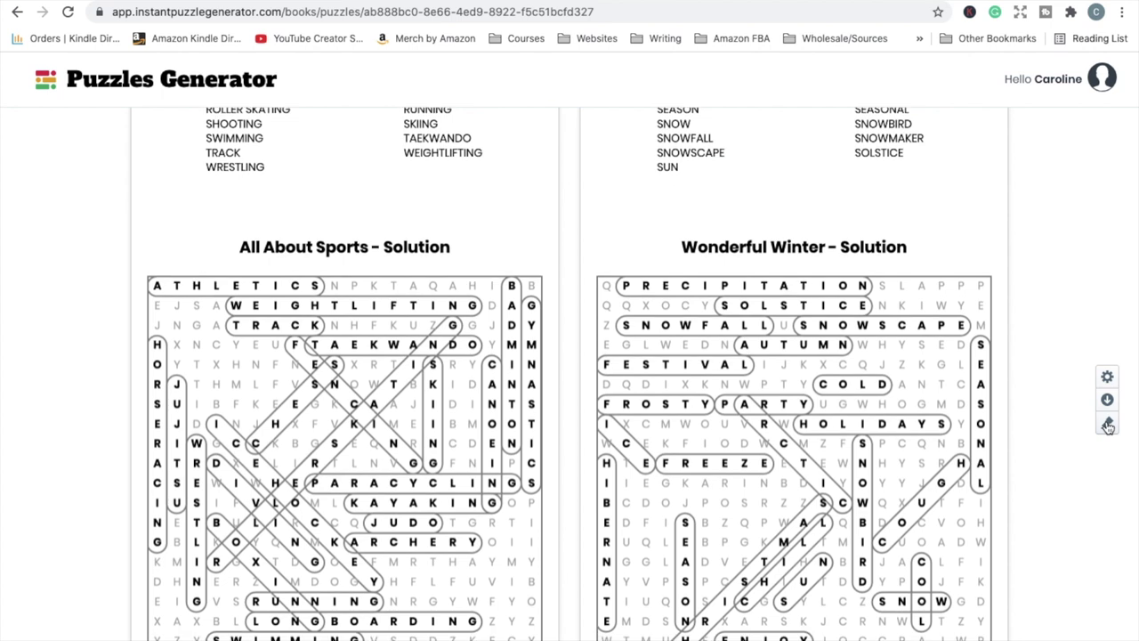
scroll(1108, 426, down, 1)
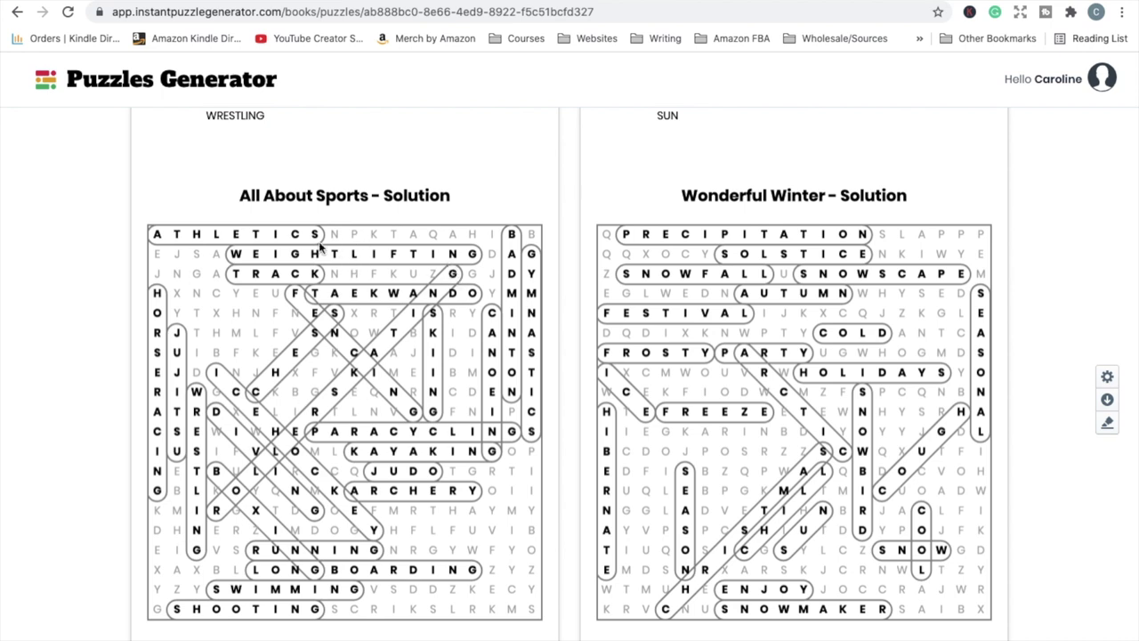
scroll(353, 394, down, 2)
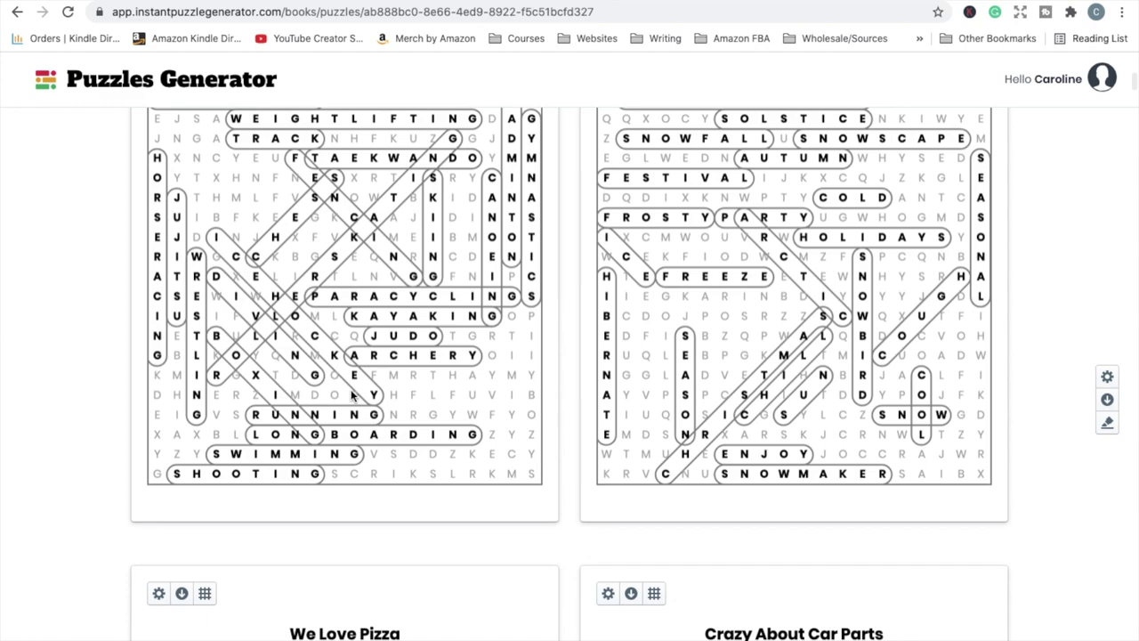
scroll(354, 394, down, 3)
scroll(353, 394, down, 1)
scroll(353, 394, up, 6)
scroll(352, 396, down, 4)
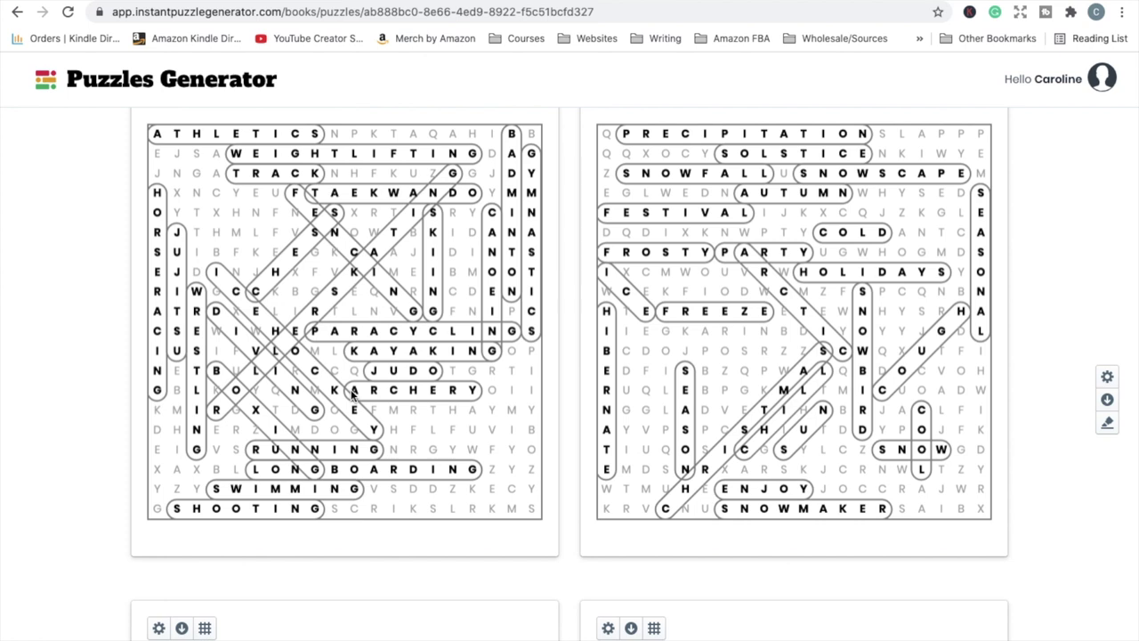
scroll(1006, 402, up, 20)
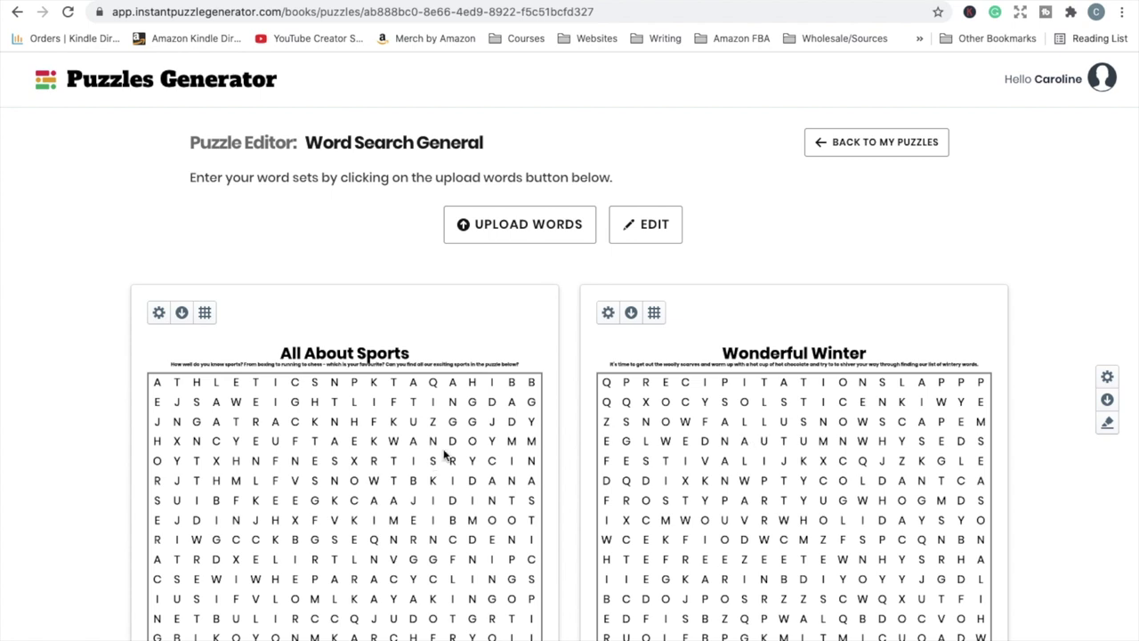
Open the download options for all word search puzzles and choose PDF with the 8.5" x 11" page trim.
click(1108, 401)
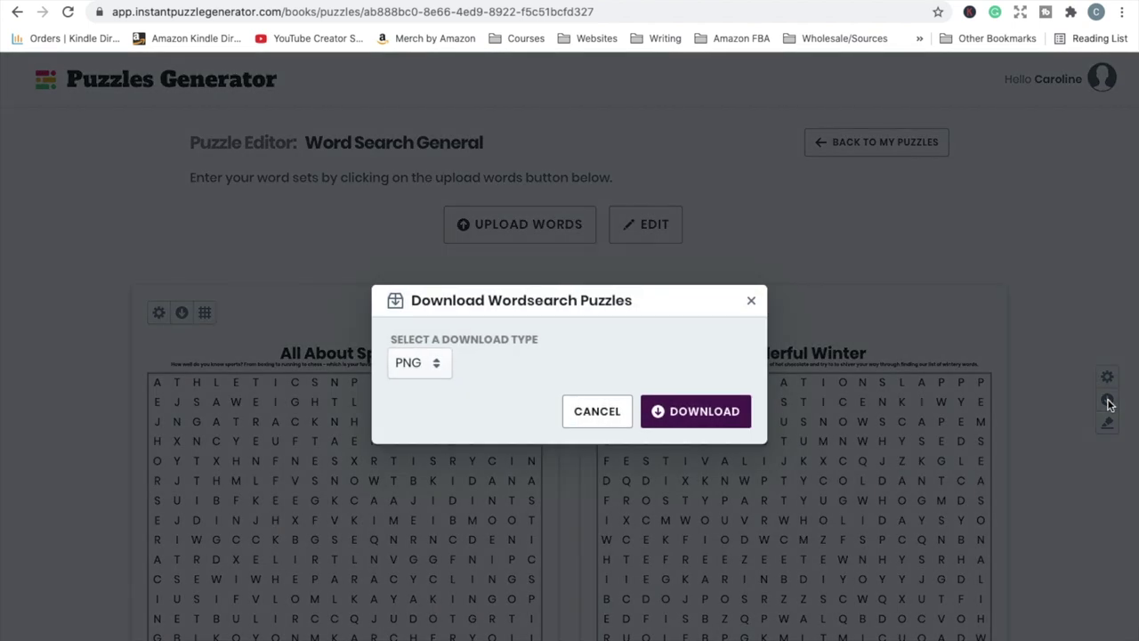
click(448, 365)
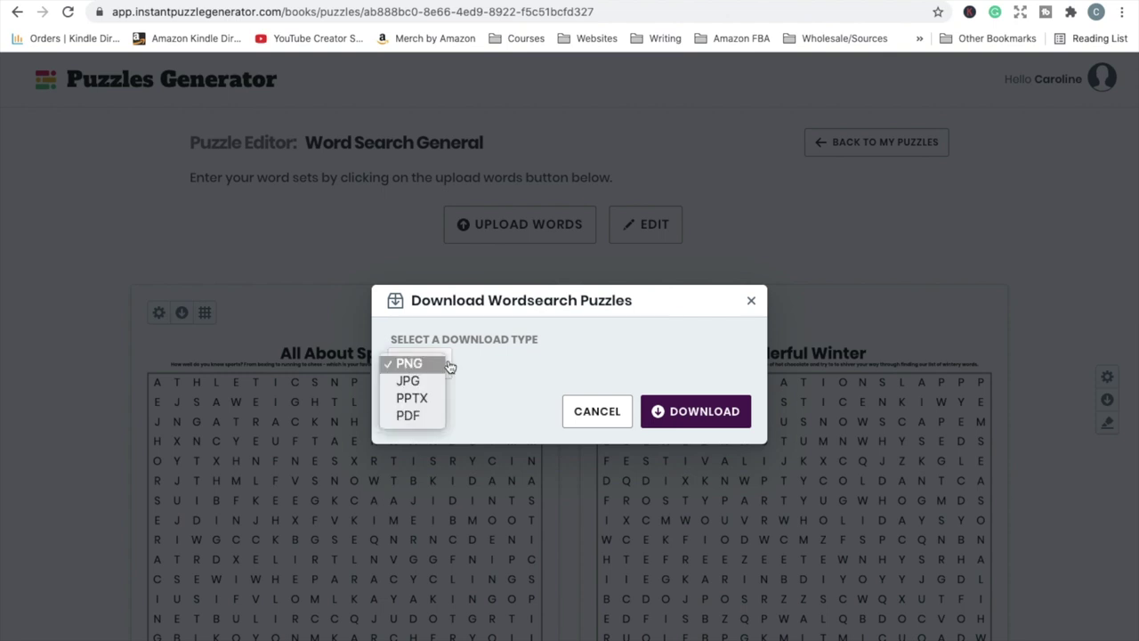
click(434, 422)
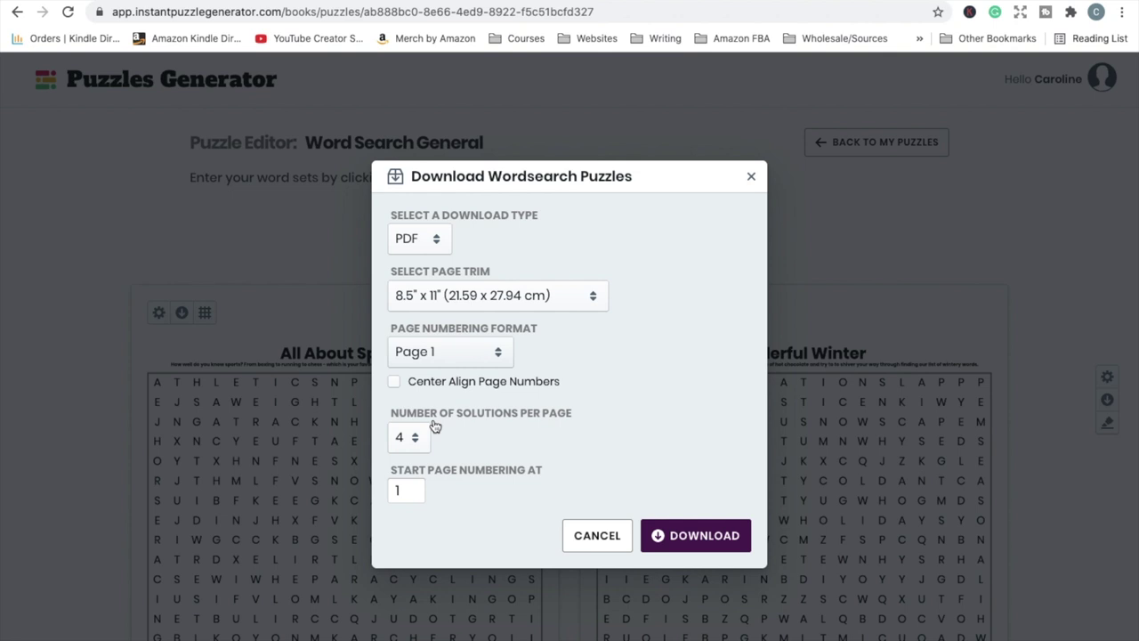
click(593, 296)
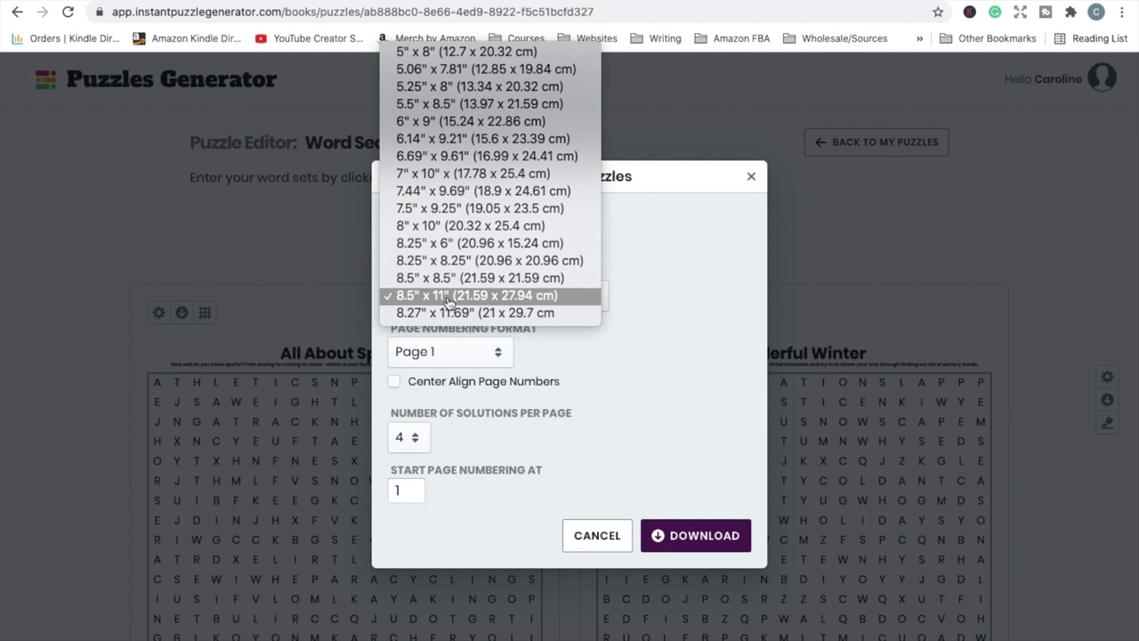
click(450, 297)
Use the Page 1 numbering format with center-aligned page numbers and 4 solutions per page, and download the PDF.
click(501, 356)
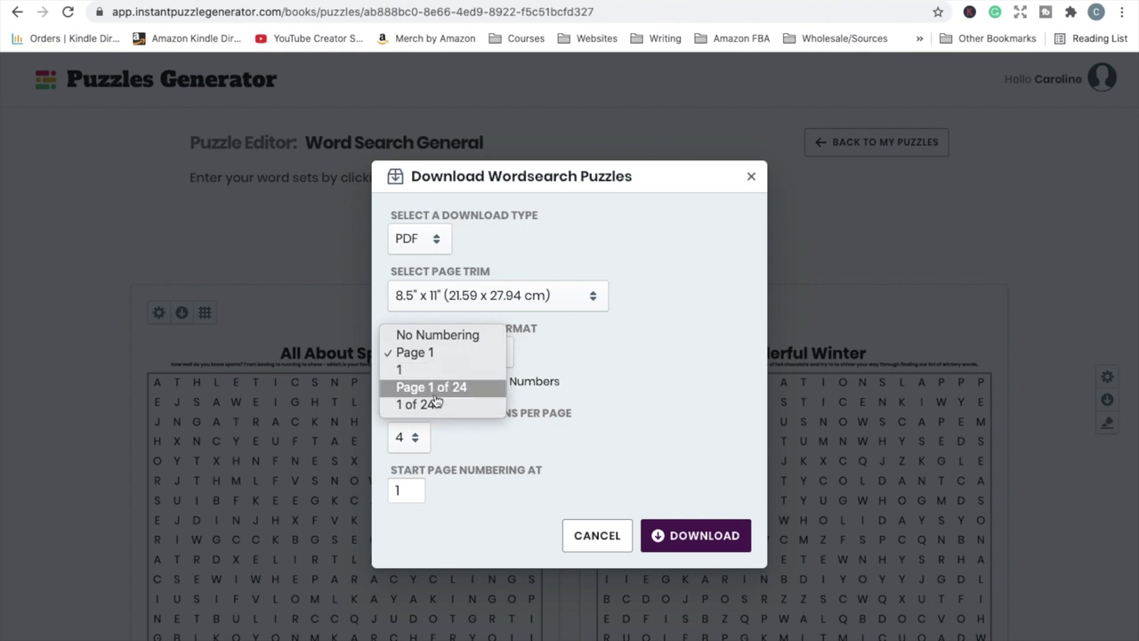
click(416, 352)
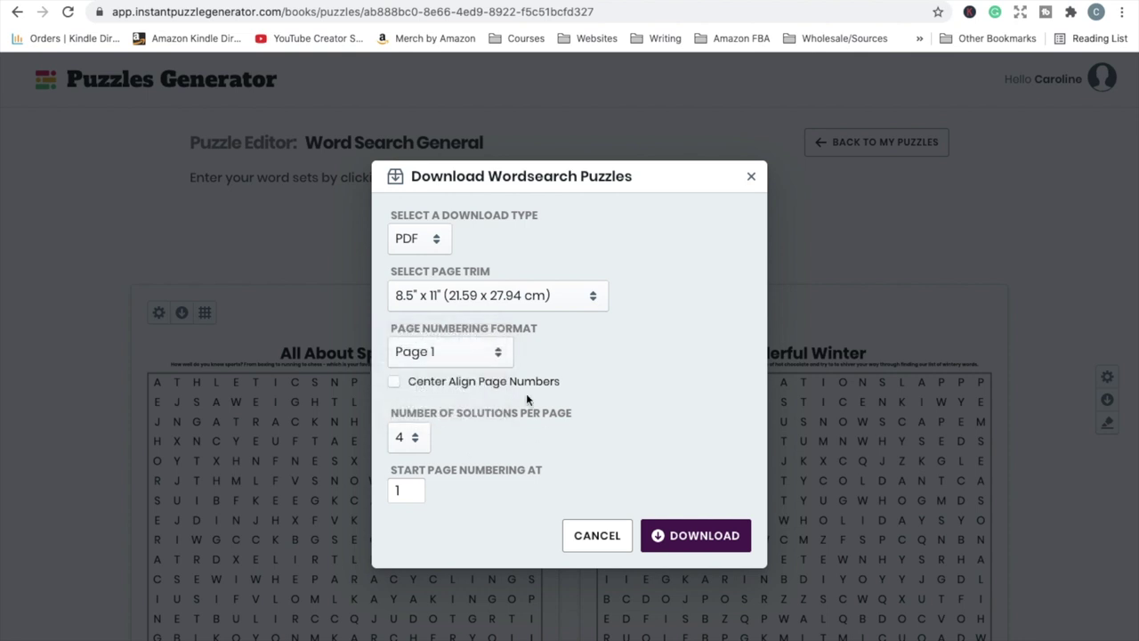
click(394, 383)
click(410, 440)
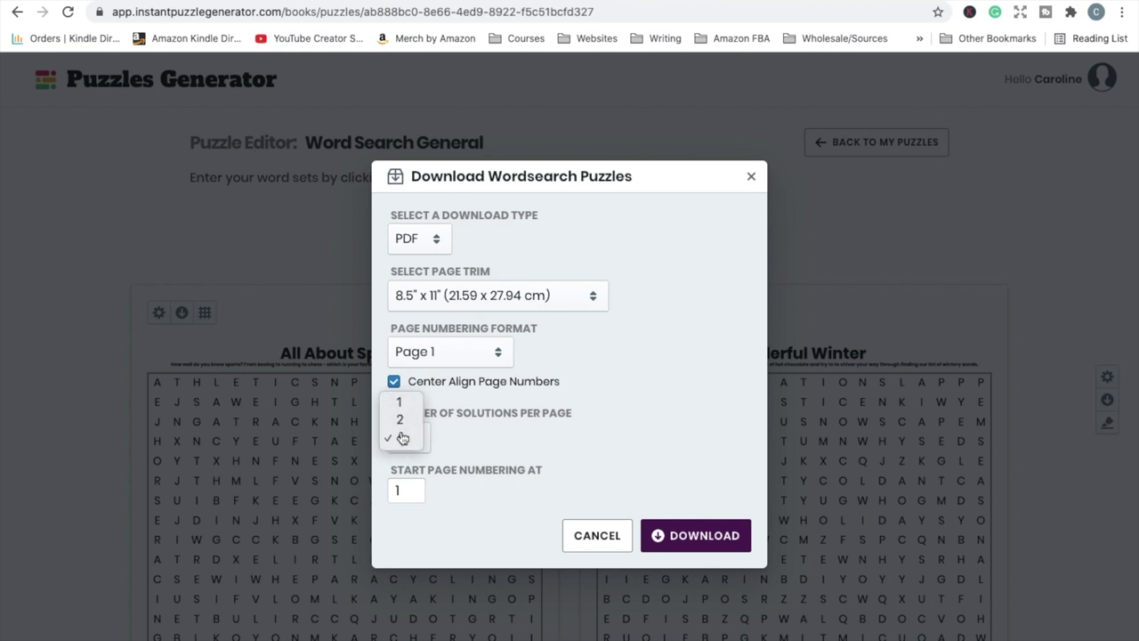
click(400, 437)
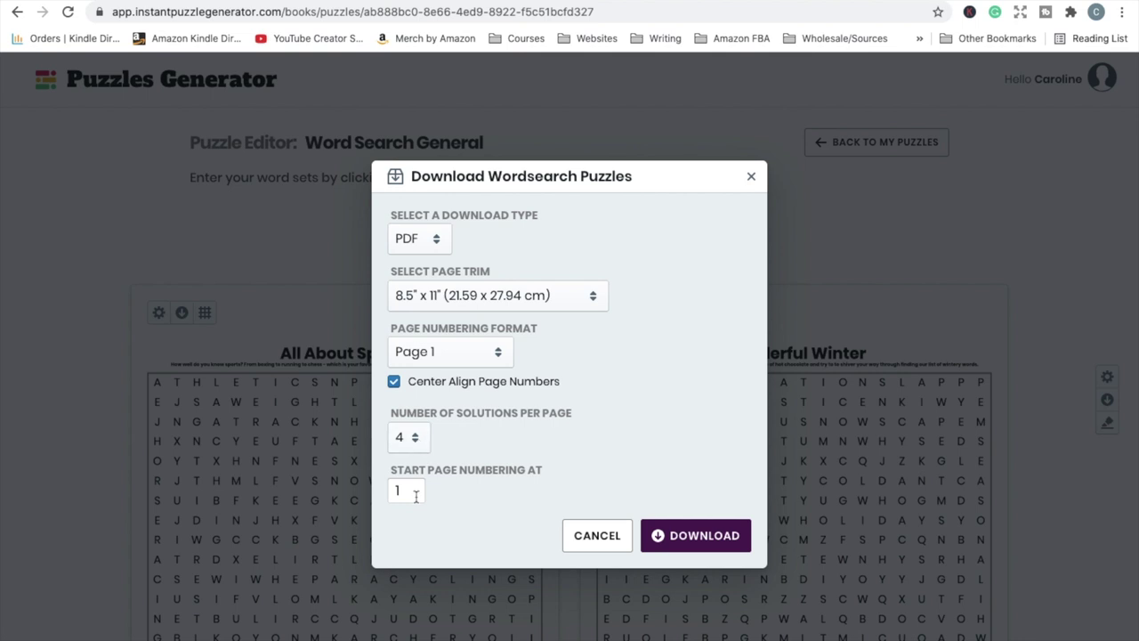
click(687, 537)
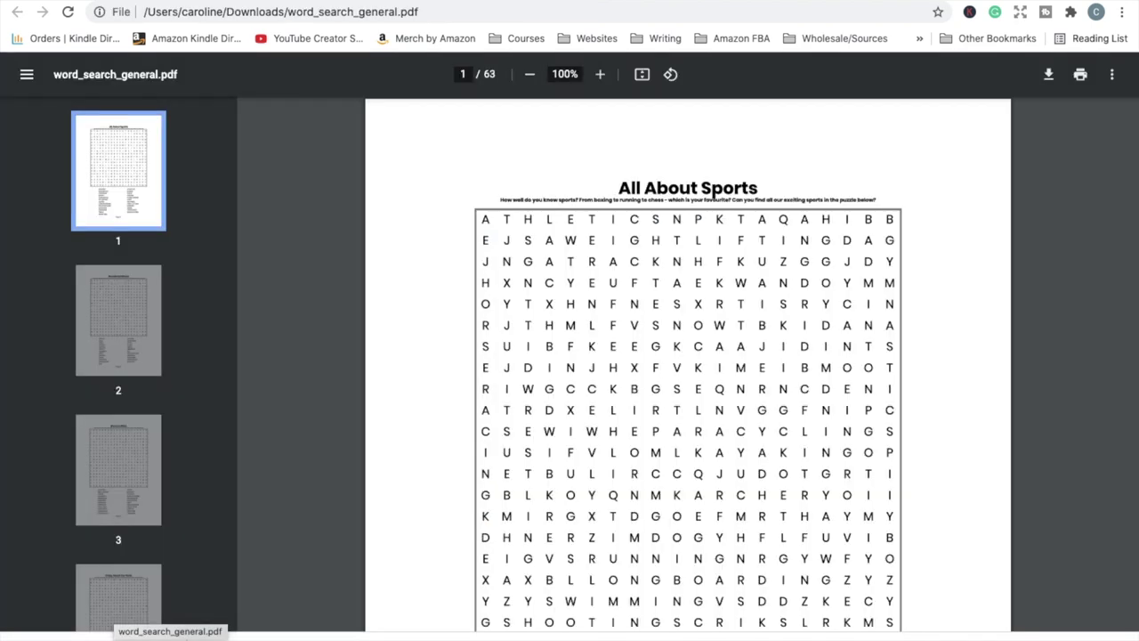
Look through the downloaded word_search_general.pdf, checking the puzzle pages, the solution pages and the page numbering.
scroll(583, 445, down, 4)
scroll(583, 445, down, 15)
scroll(583, 445, down, 20)
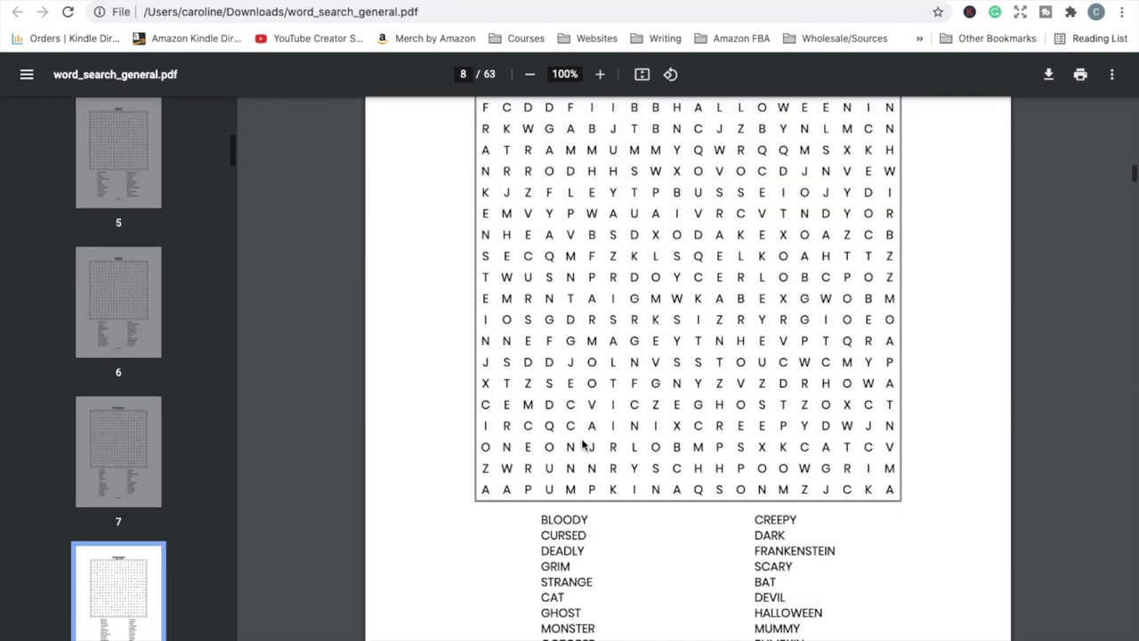
scroll(583, 445, down, 20)
drag(1126, 297, 1130, 587)
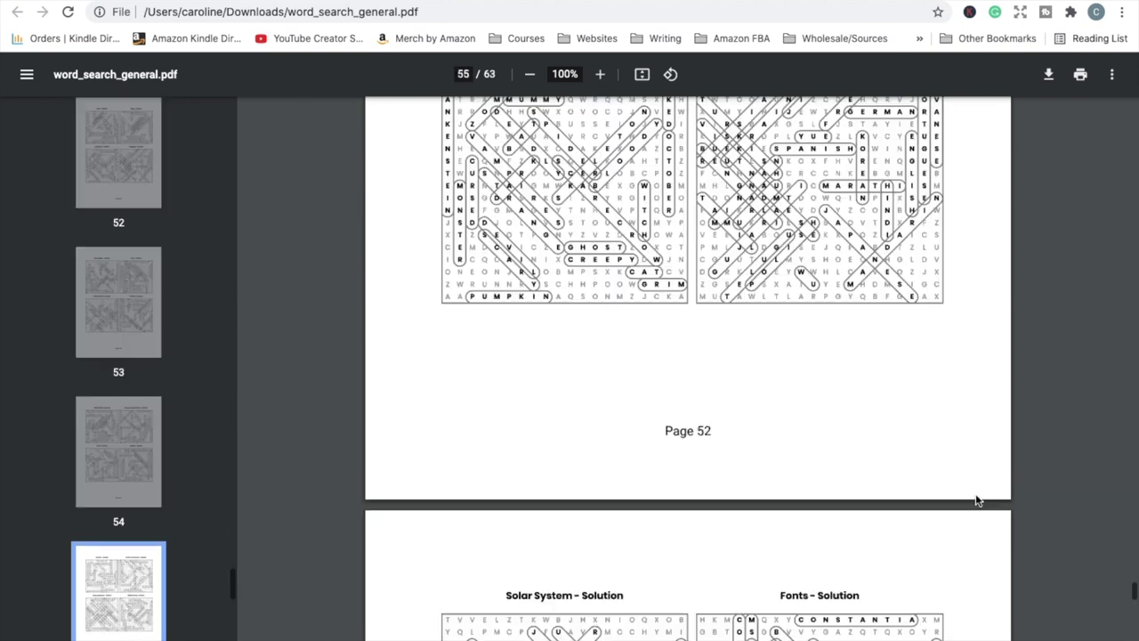
scroll(976, 501, down, 3)
scroll(977, 501, down, 10)
scroll(976, 501, down, 5)
scroll(976, 501, up, 10)
scroll(976, 501, down, 3)
scroll(976, 501, up, 5)
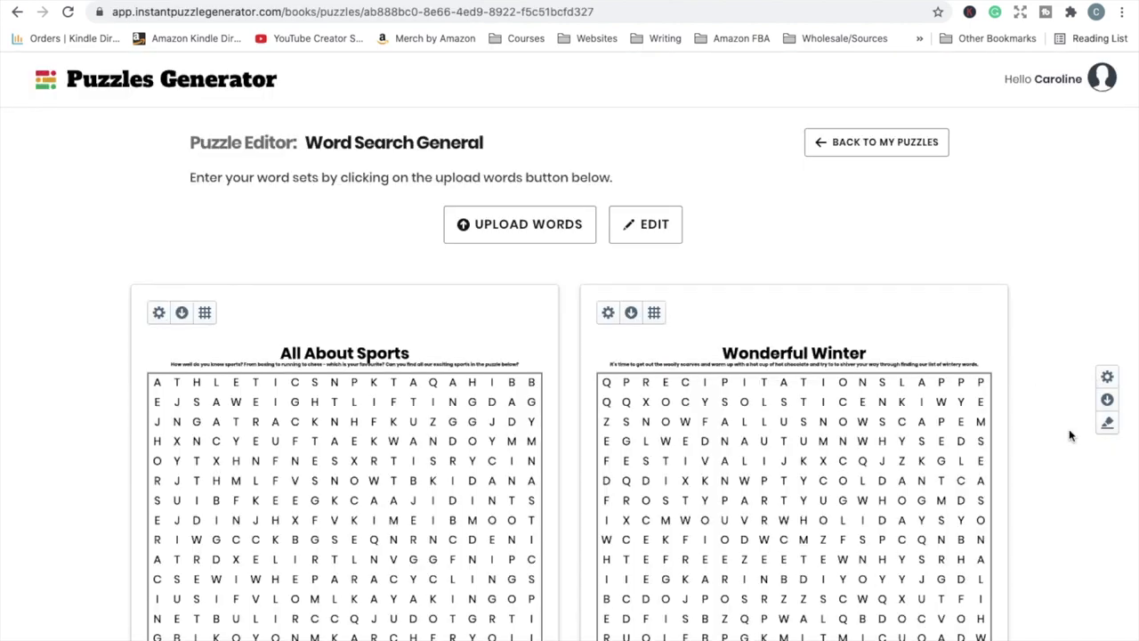
Download all the puzzles again as PPTX at 8.5" x 11" with center-aligned page numbers.
click(1108, 402)
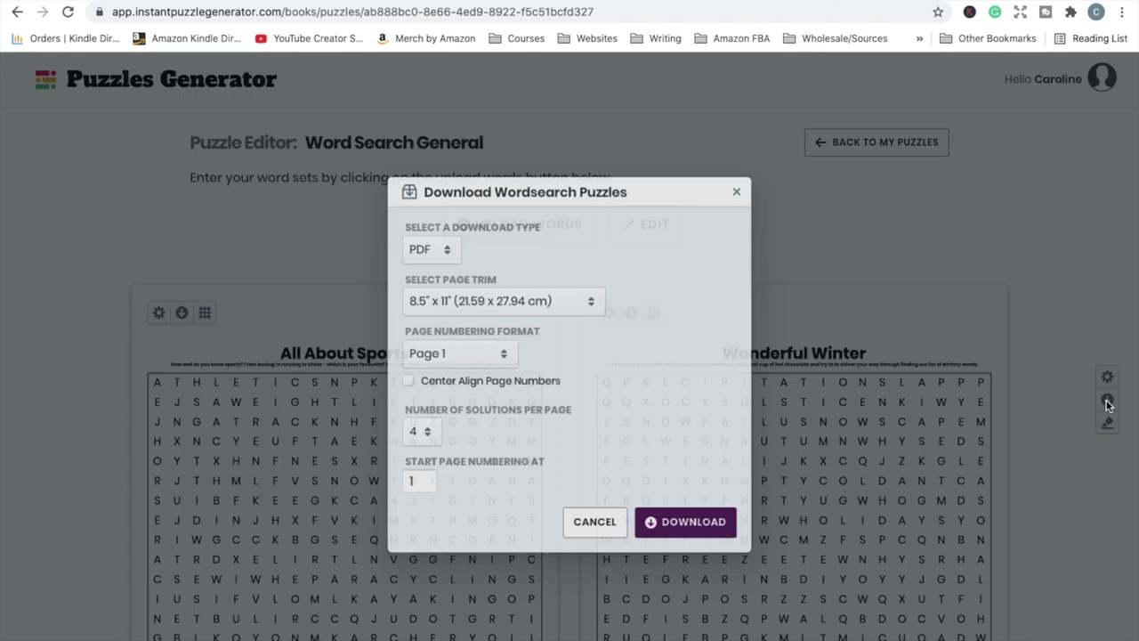
click(438, 248)
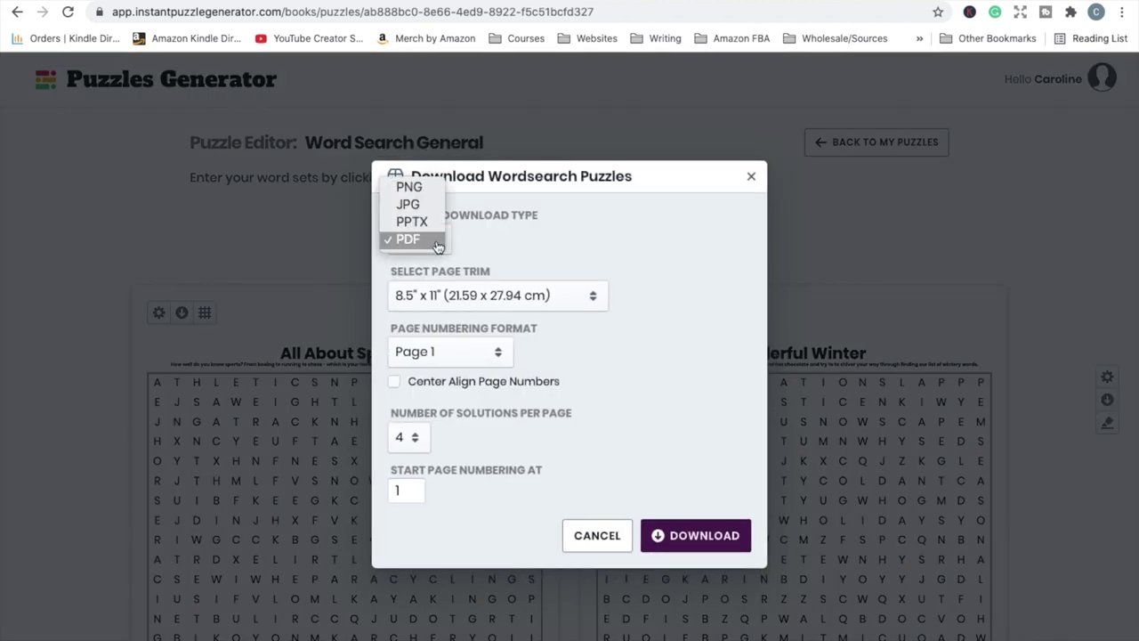
click(425, 222)
click(434, 242)
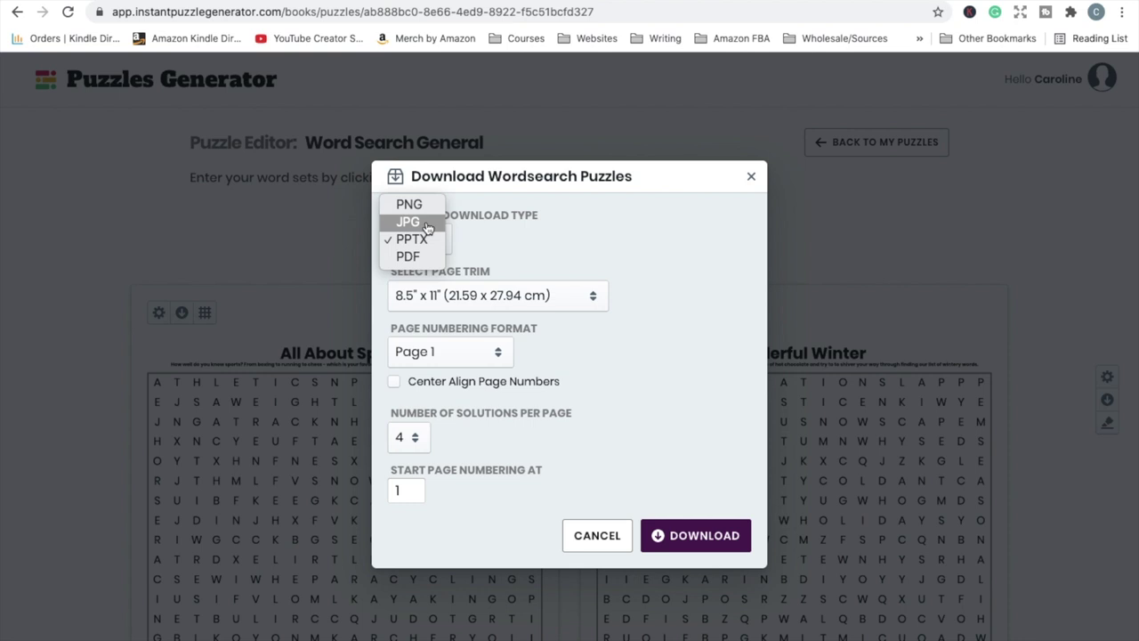
click(423, 240)
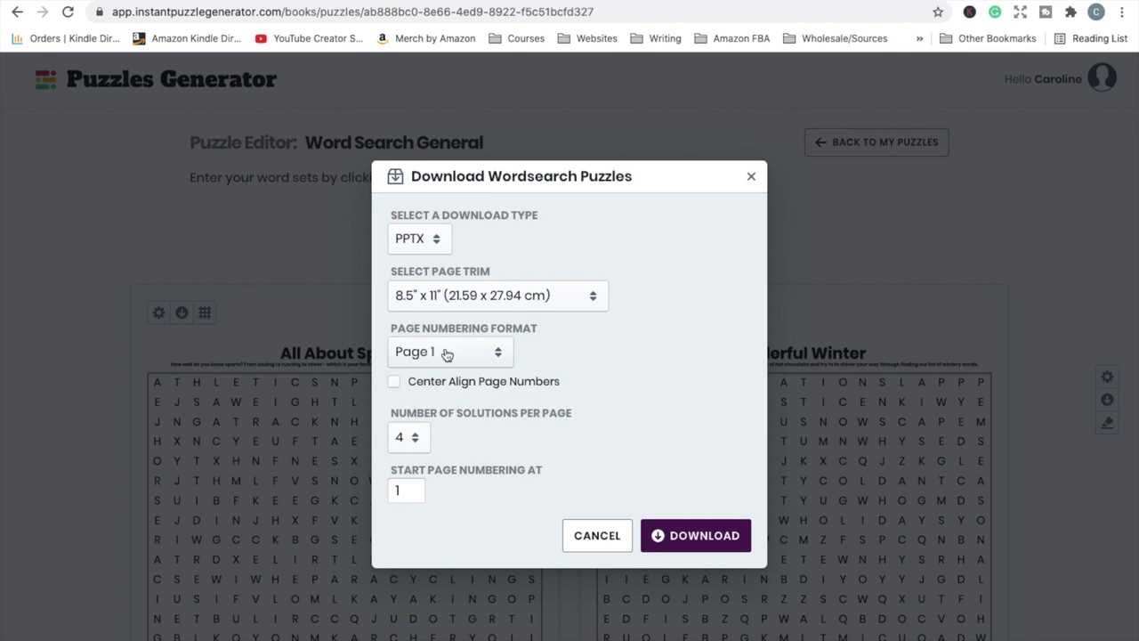
click(397, 382)
click(694, 544)
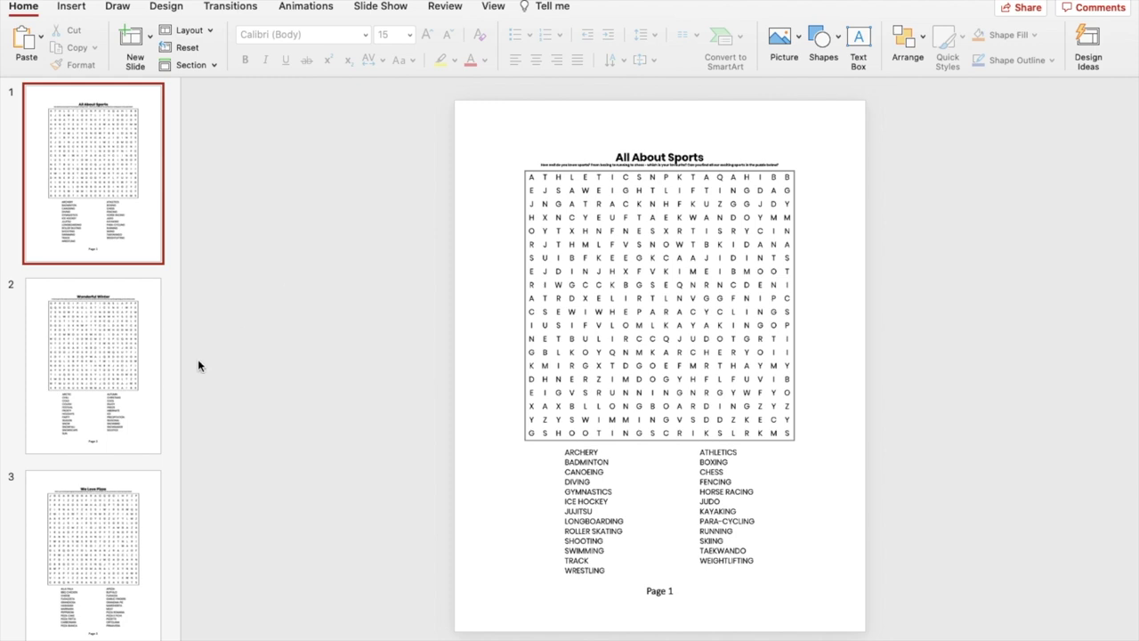
Look through the exported puzzle slides in PowerPoint and select the All About Sports puzzle picture on its slide.
scroll(134, 393, down, 5)
scroll(134, 393, down, 2)
scroll(133, 393, up, 8)
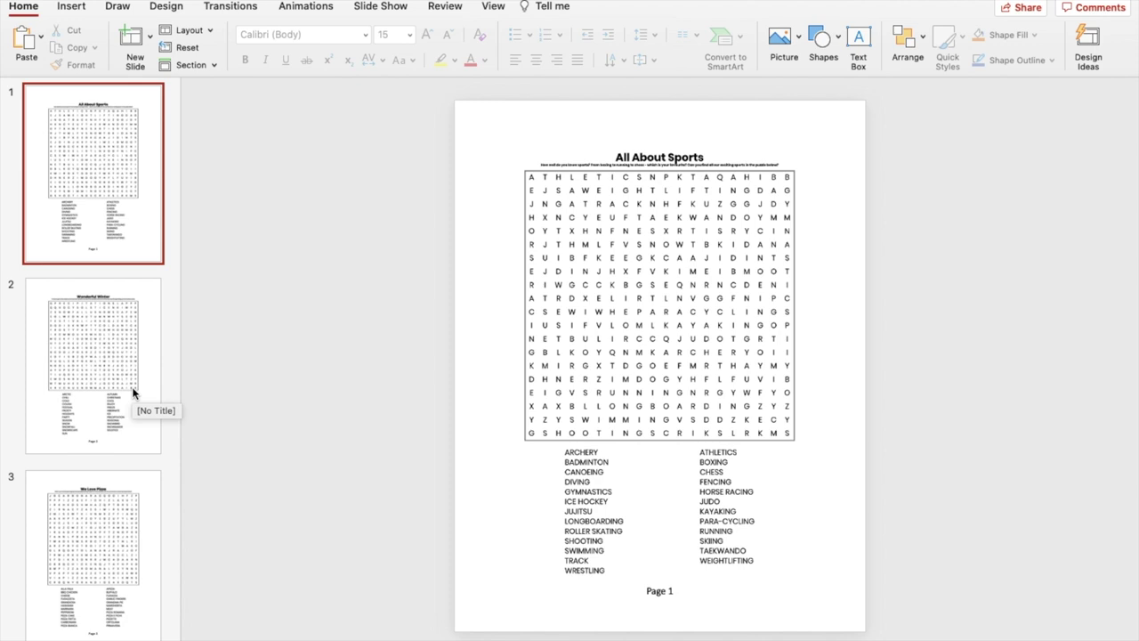
click(702, 308)
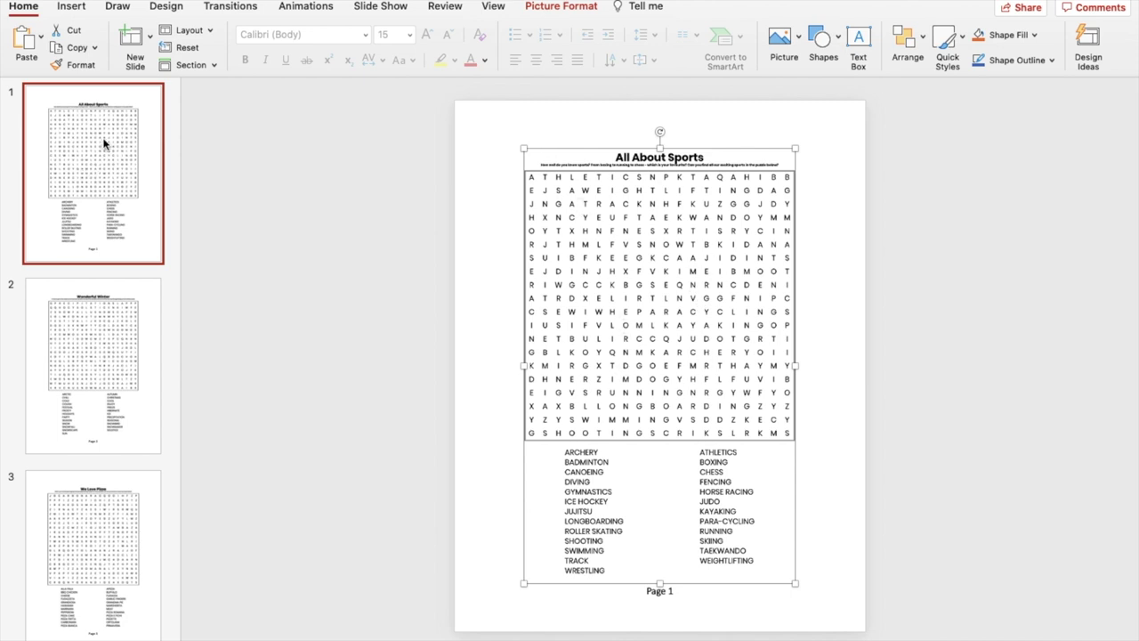
Insert a blank slide with the DEFAULT layout and move it ahead of the All About Sports slide.
click(72, 6)
click(41, 37)
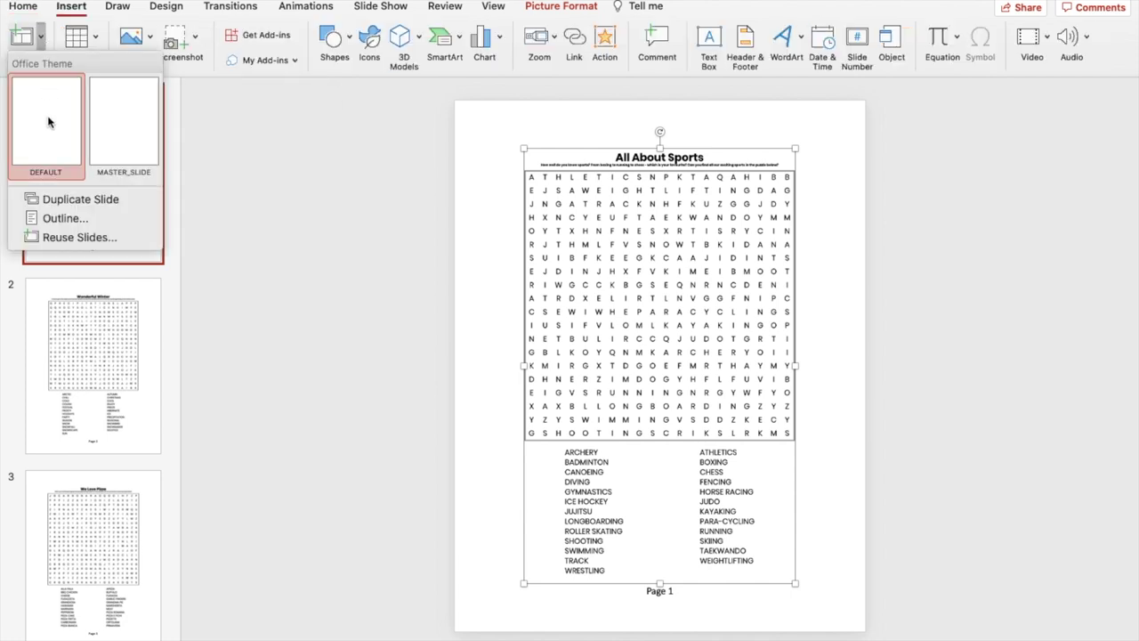
click(57, 158)
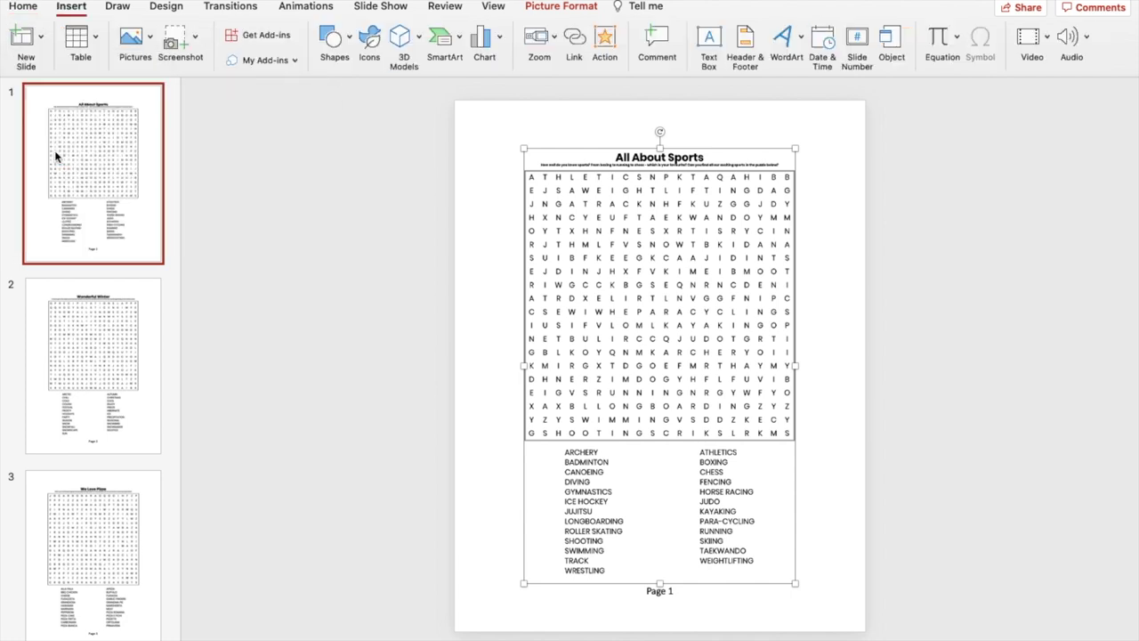
click(88, 365)
drag(88, 365, 102, 134)
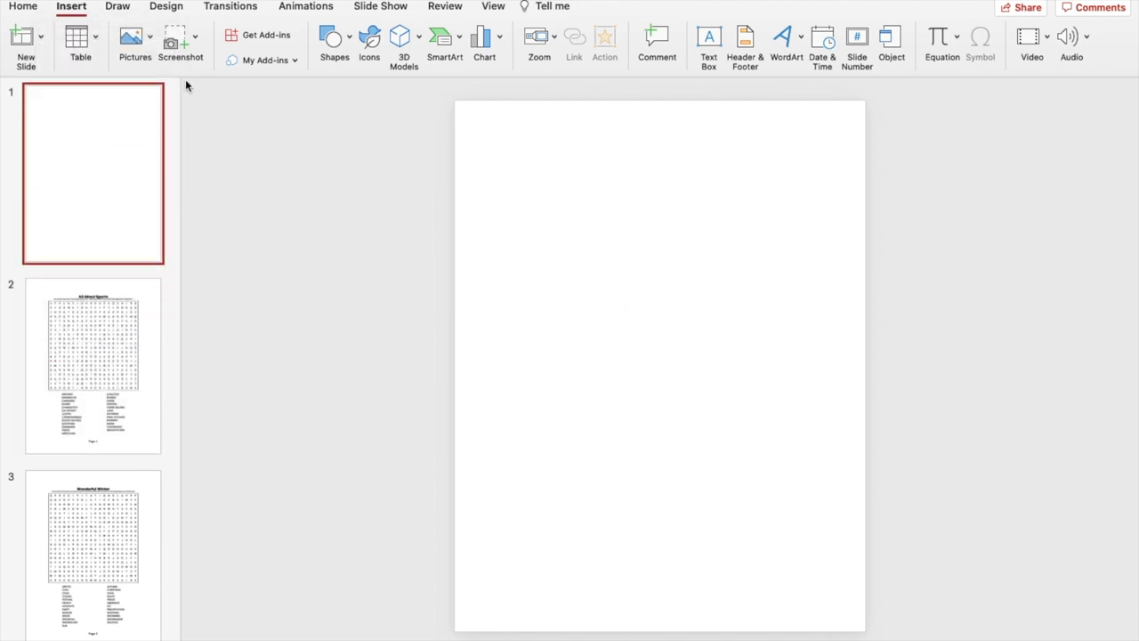
Add a text box reading "This puzzle book belongs to:" across the middle of the blank first slide and narrow it around the text.
click(24, 9)
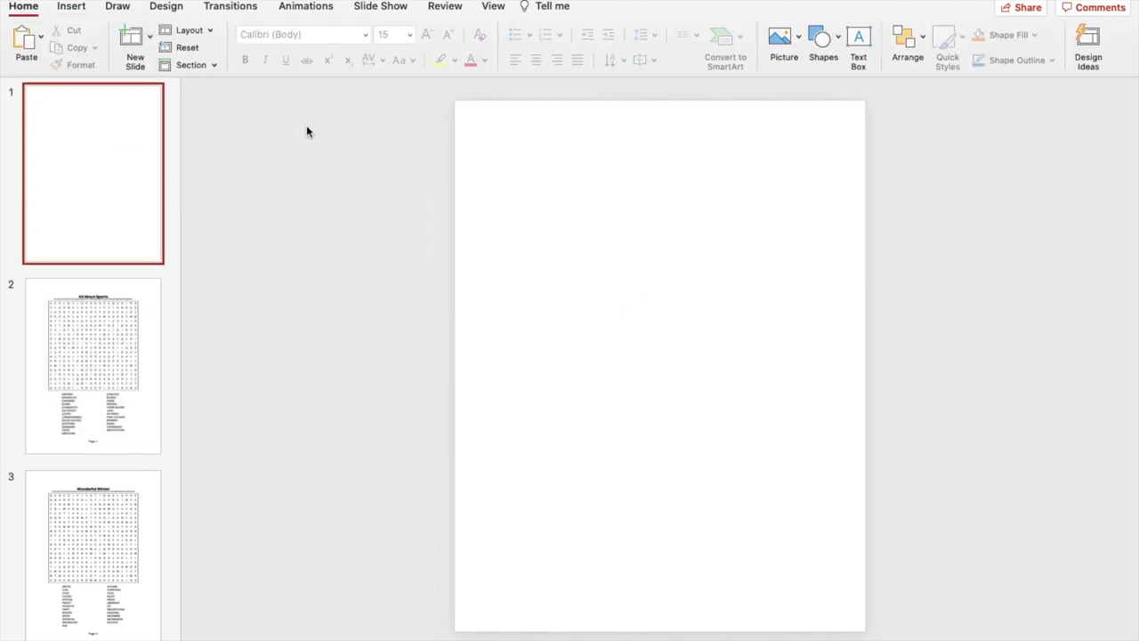
click(854, 42)
drag(542, 310, 855, 470)
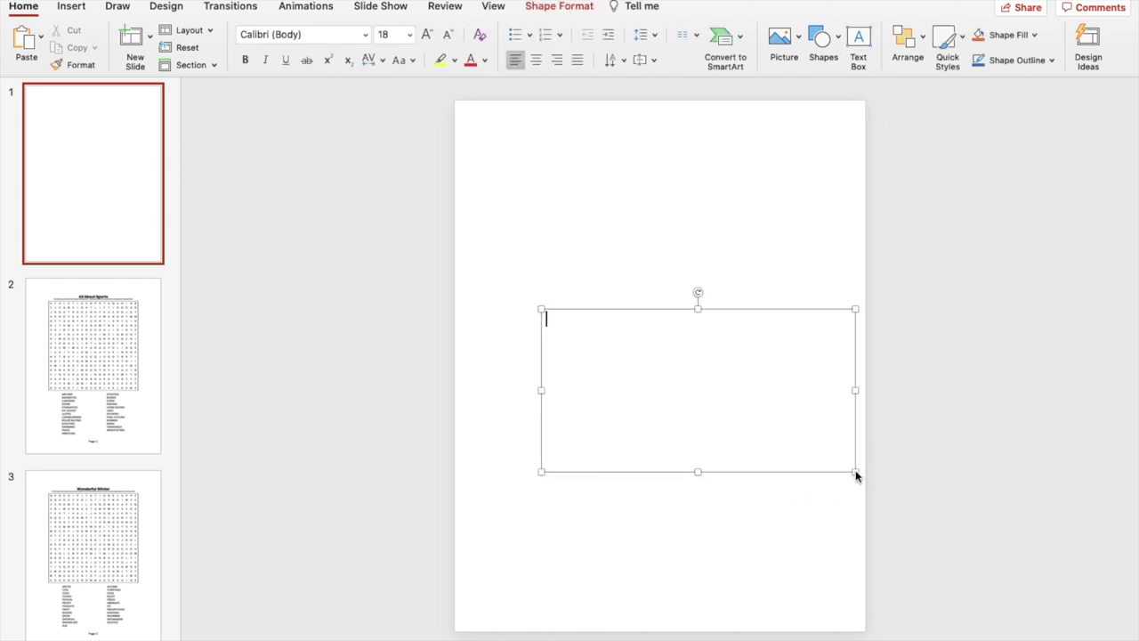
text(This puzzle book belongs to:)
drag(855, 330, 752, 392)
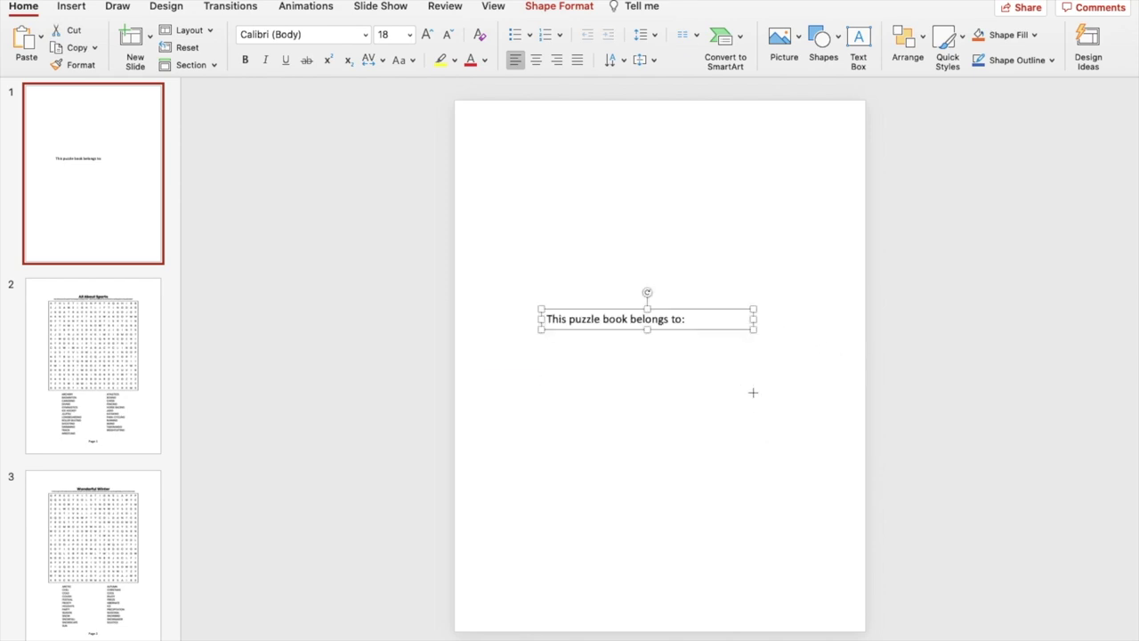
Replace all the text in the first slide's text box with "Internal cover page".
click(716, 318)
key(super+a)
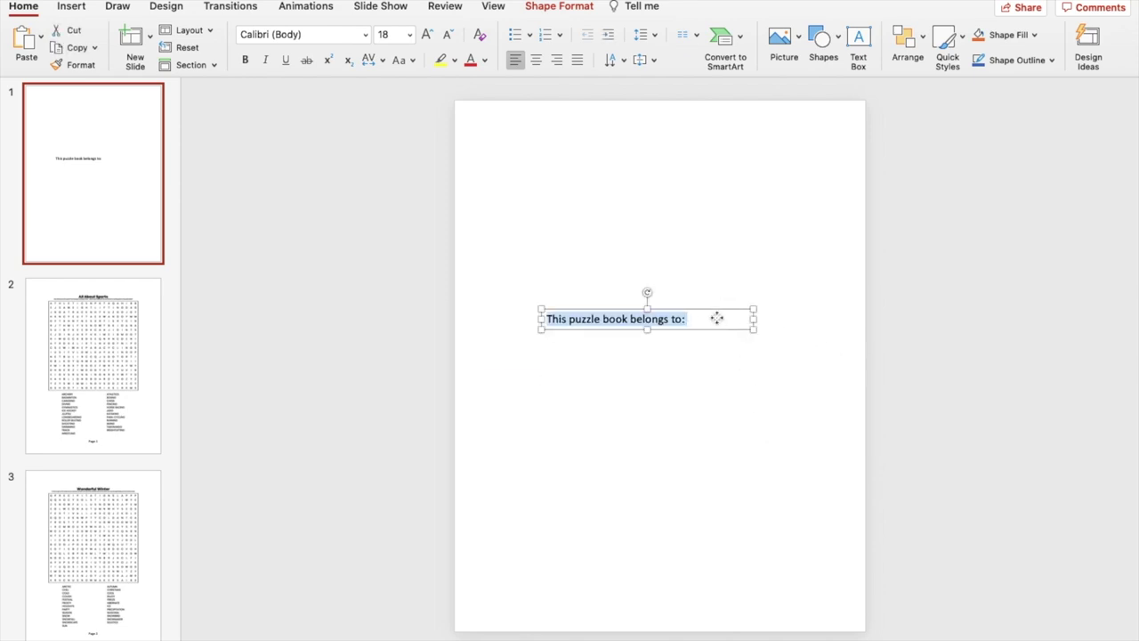
text(Internal)
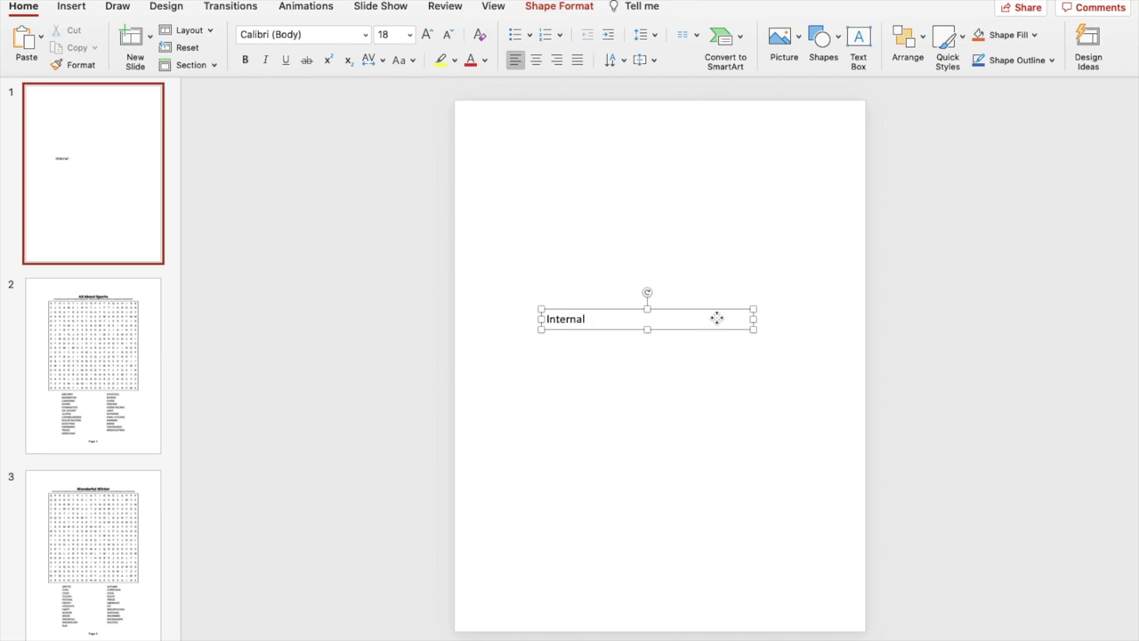
text( cover page)
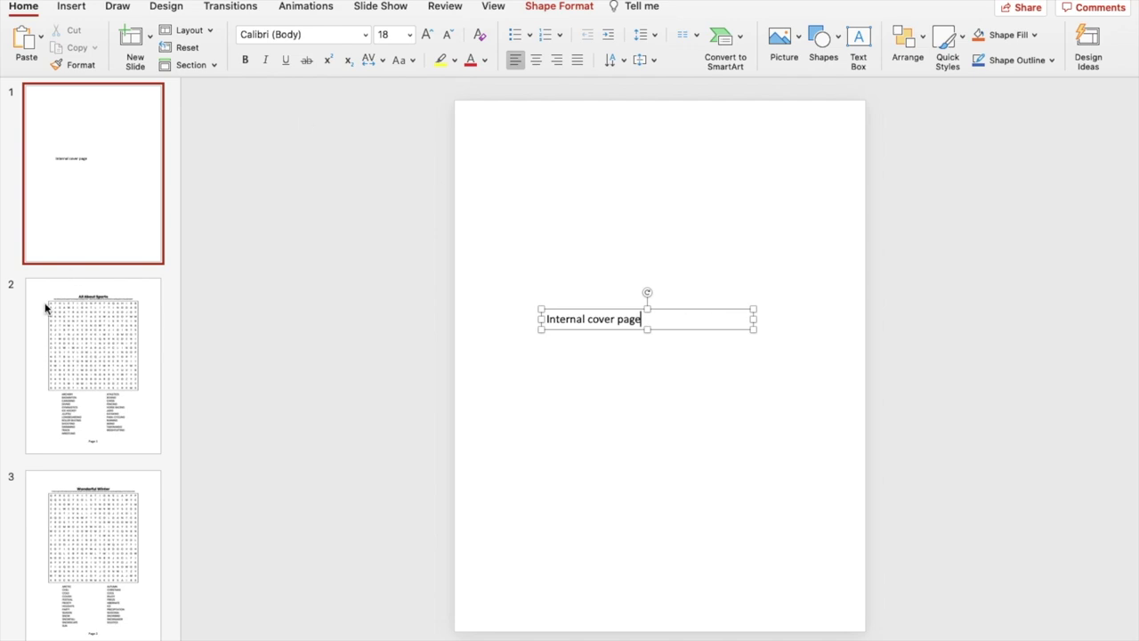
Look through the first puzzle slides and go back to the All About Sports slide.
scroll(45, 308, down, 3)
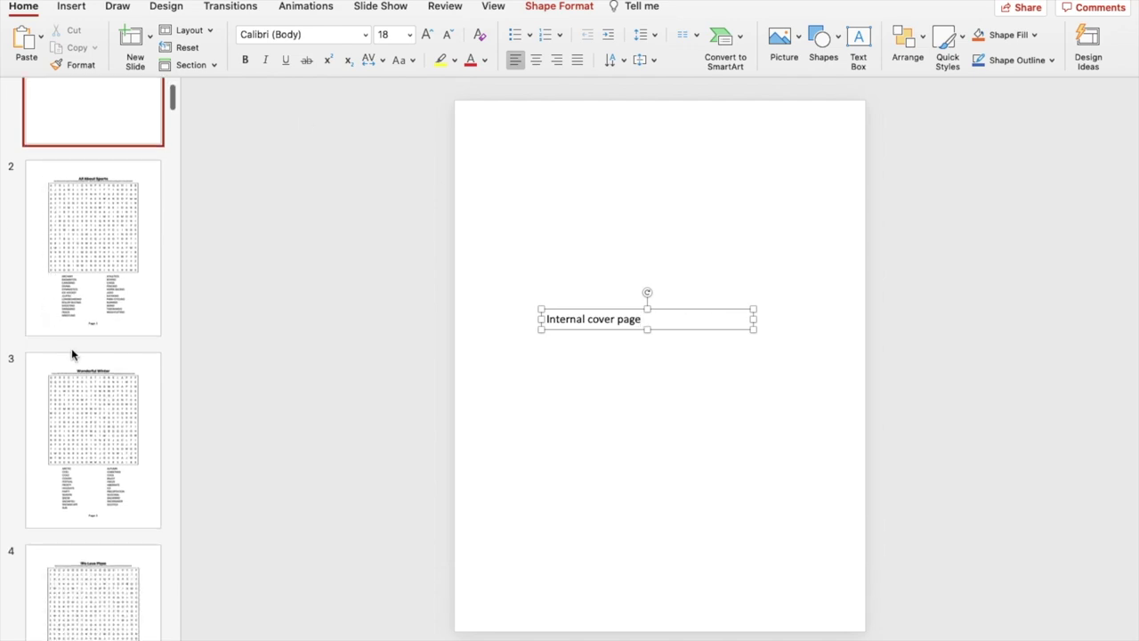
scroll(90, 481, down, 5)
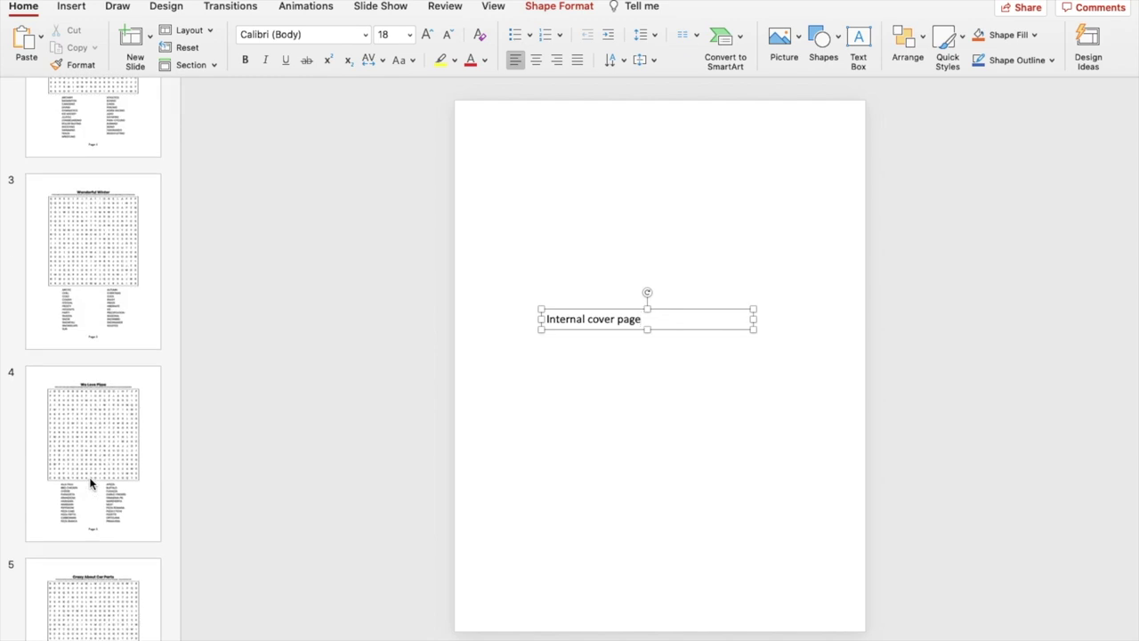
scroll(90, 484, down, 4)
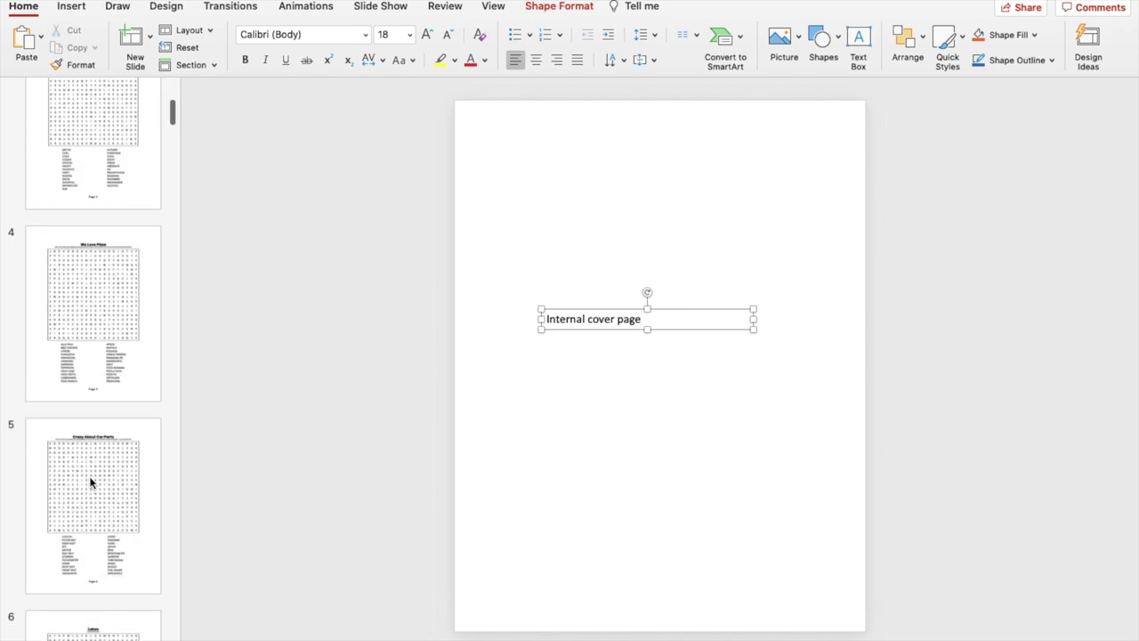
click(379, 399)
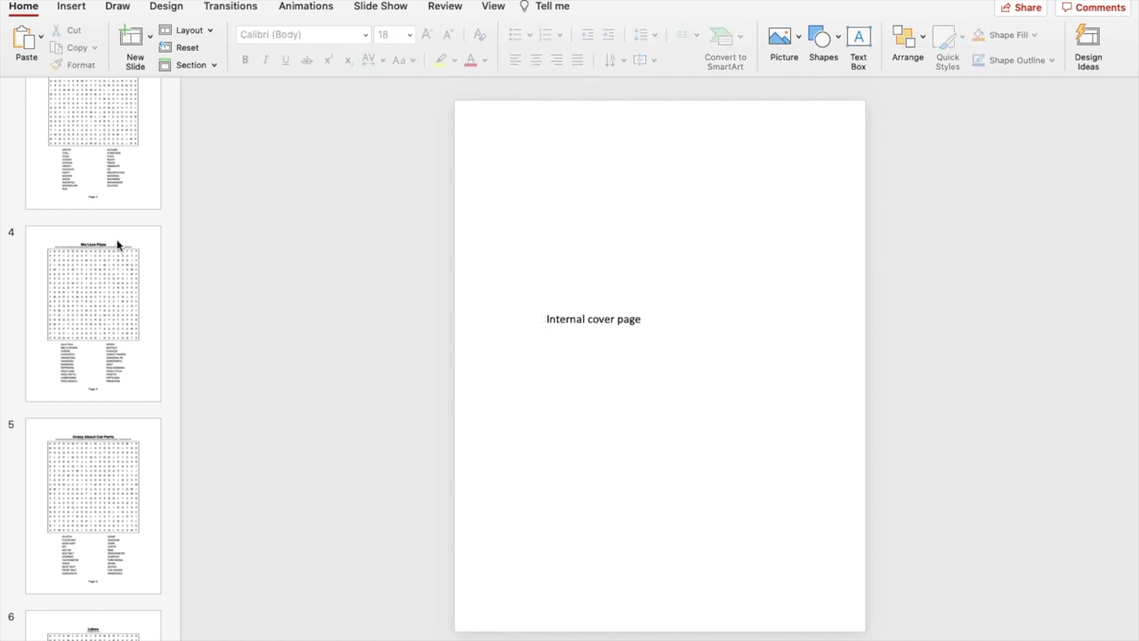
scroll(116, 243, up, 10)
click(112, 349)
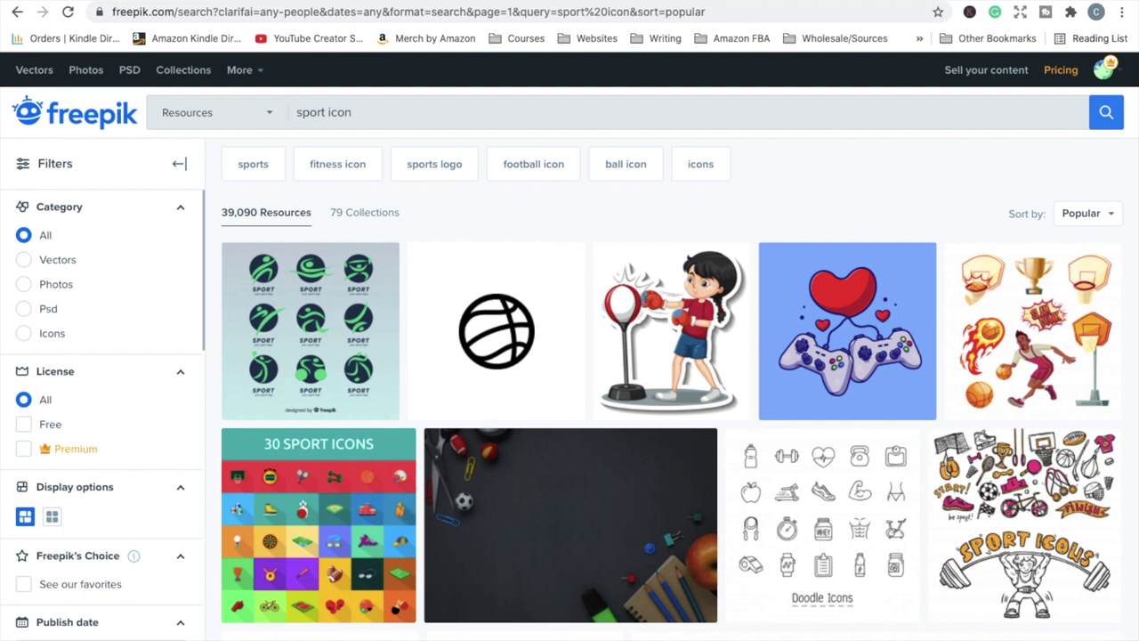
Switch to Freepik and browse the results for "sport icon", "sports", "sports sketch" and "trophy sketch" for a suitable illustration.
scroll(561, 525, down, 3)
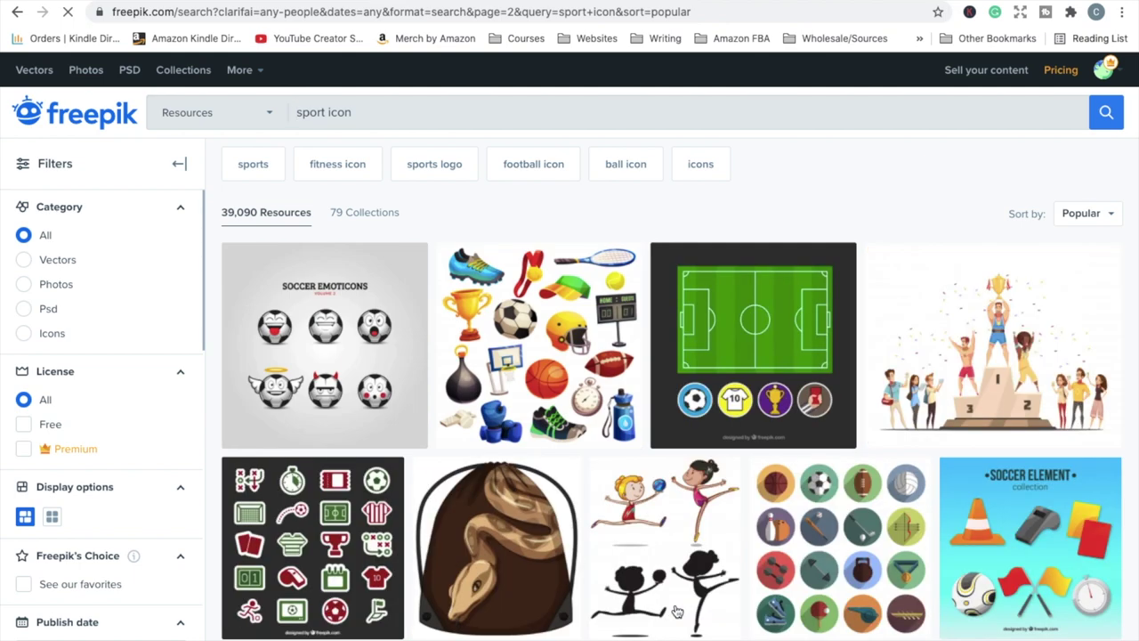
scroll(707, 488, down, 10)
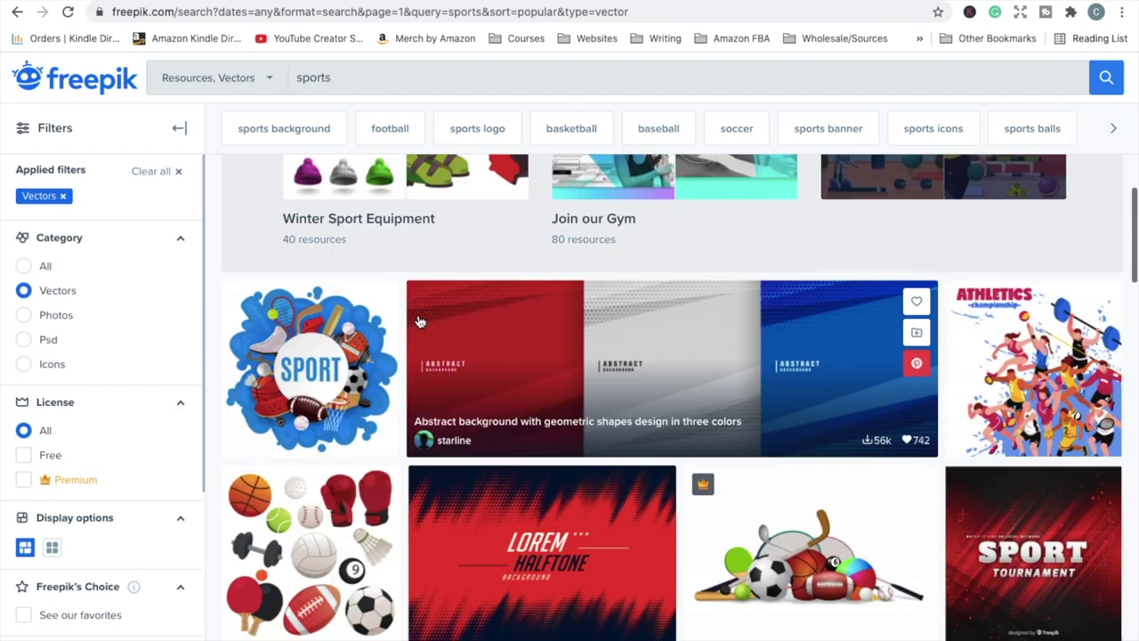
scroll(420, 321, down, 15)
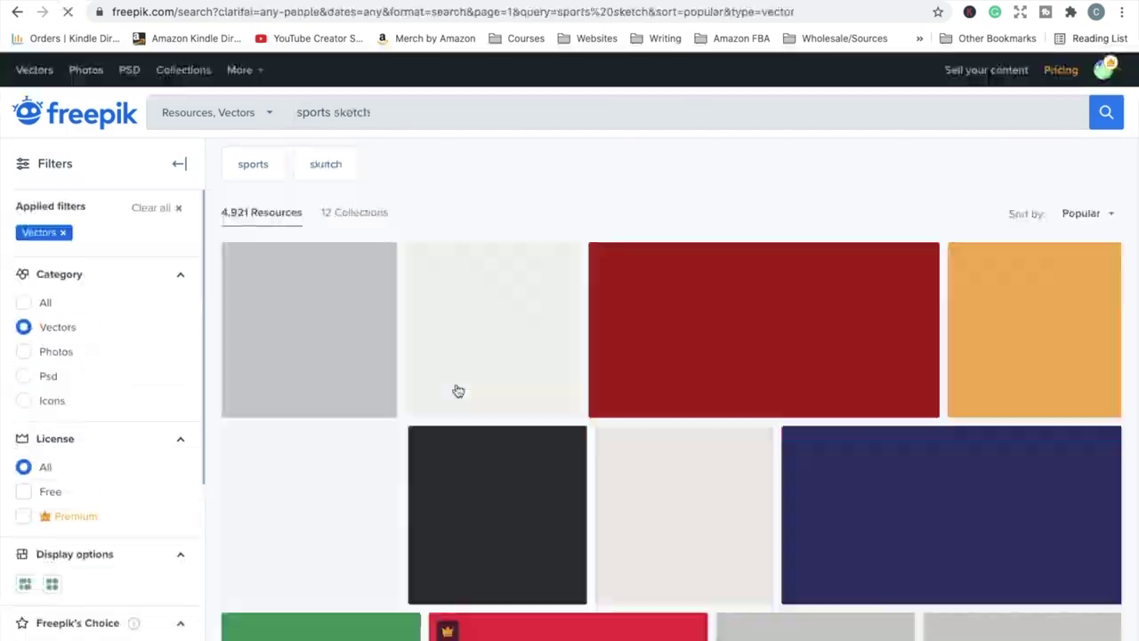
scroll(457, 389, down, 5)
scroll(463, 444, down, 10)
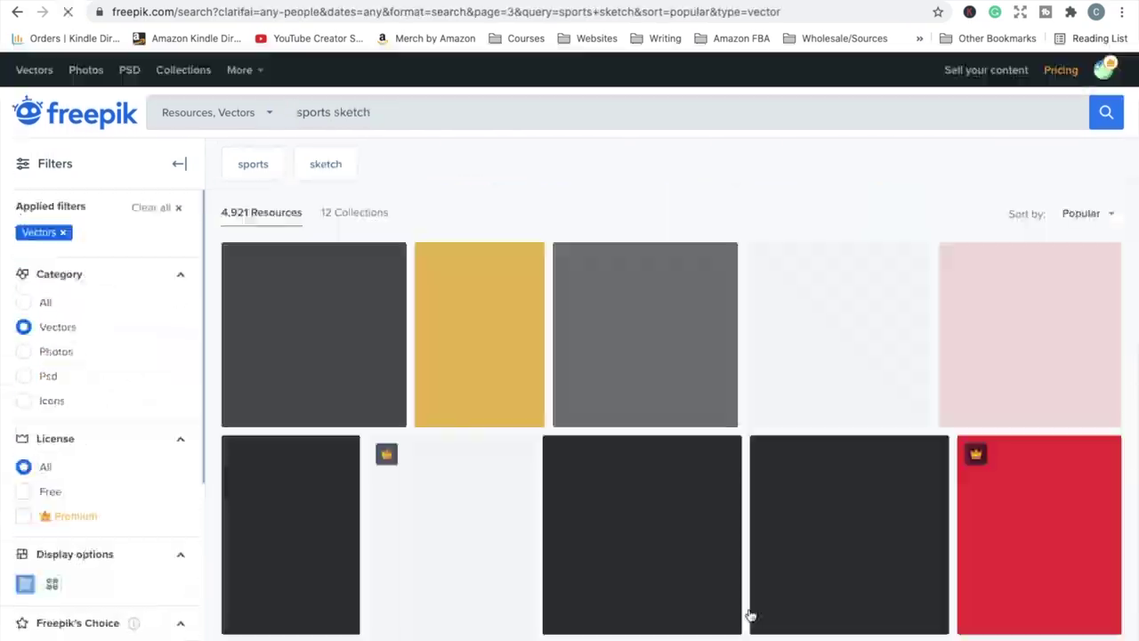
scroll(750, 629, down, 15)
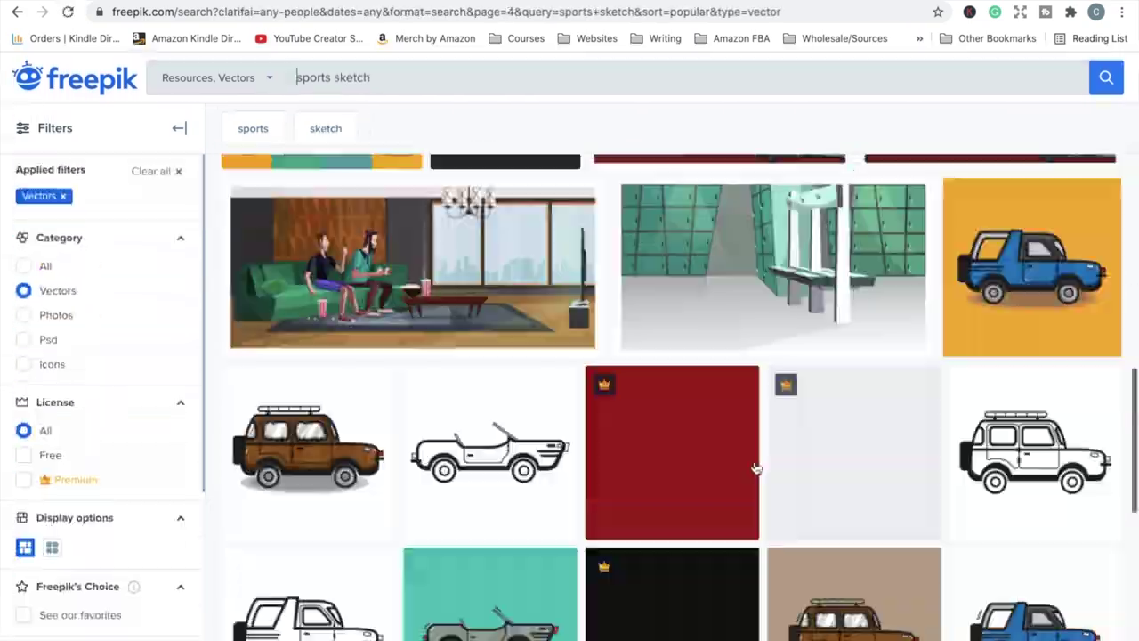
scroll(677, 356, down, 5)
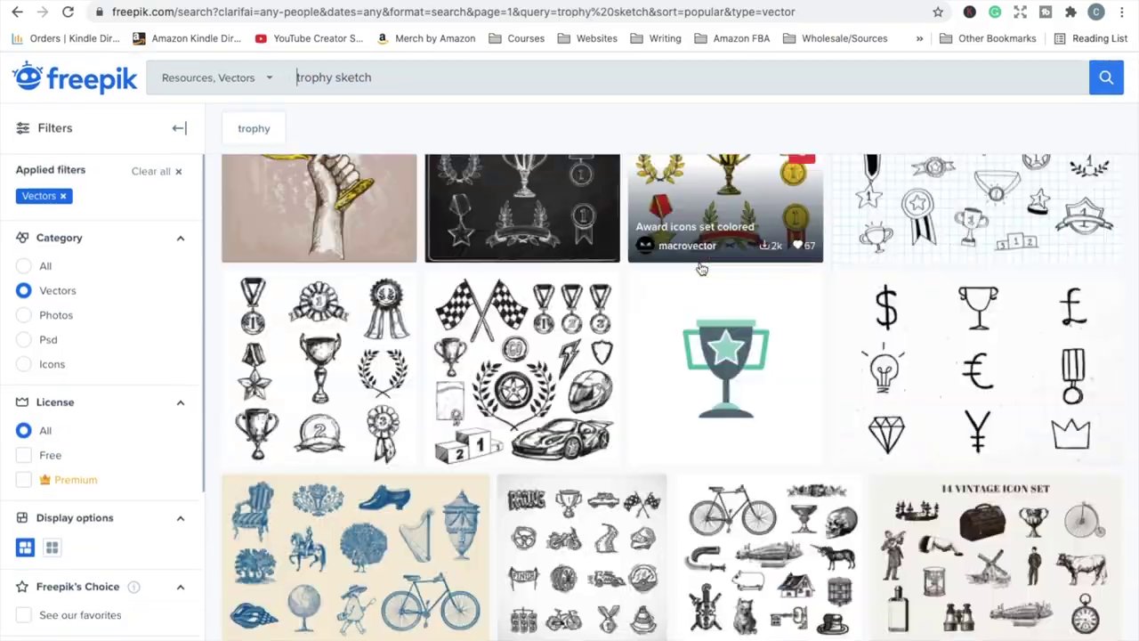
scroll(701, 269, down, 5)
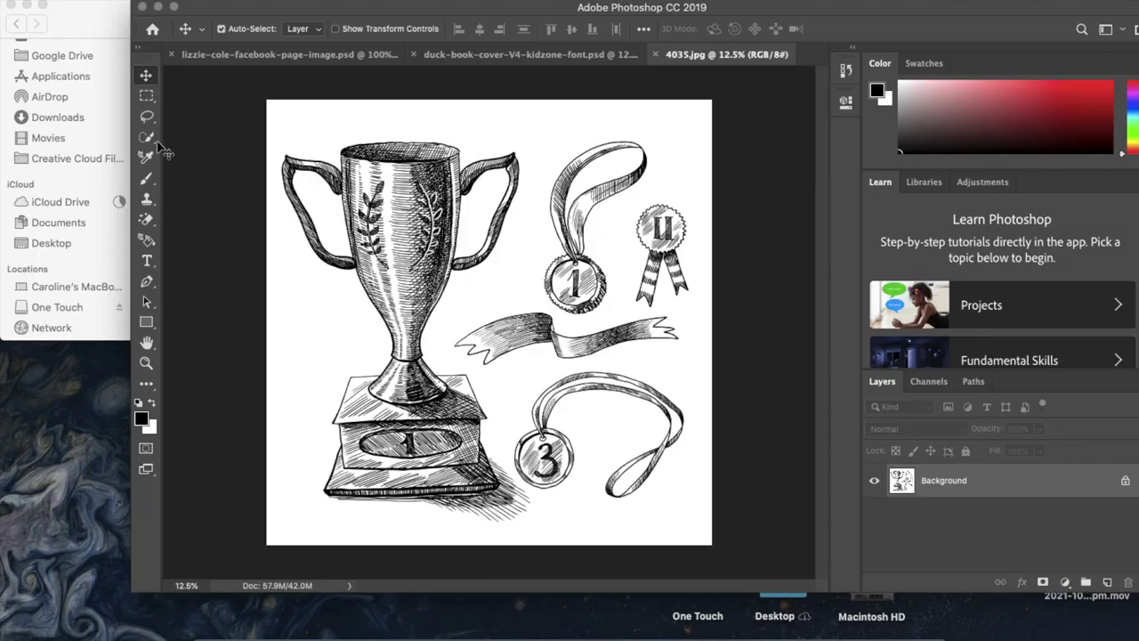
Switch to Photoshop and crop 4035.jpg to the large trophy, cutting off most of the medals and ribbons.
click(146, 383)
drag(566, 319, 620, 325)
key(Return)
Erase the white background around the trophy and the leftover pieces of ribbon and medal beside it.
click(146, 219)
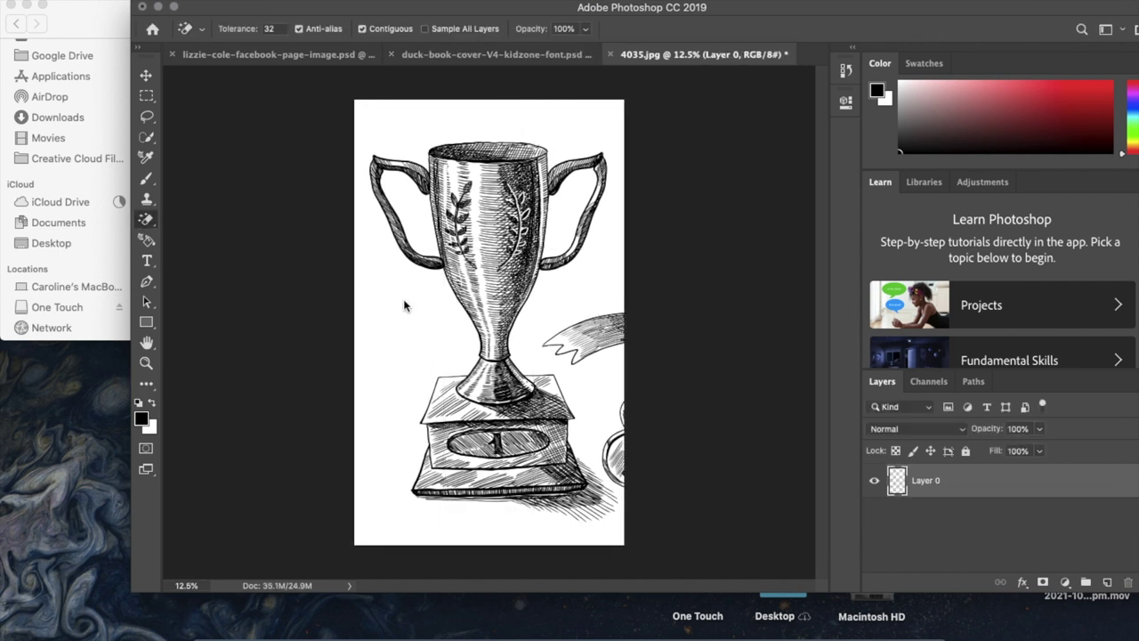
click(146, 218)
click(204, 218)
mouse_move(596, 323)
mouse_down()
mouse_move(623, 317)
mouse_move(579, 356)
mouse_up()
mouse_move(612, 439)
mouse_down()
mouse_move(629, 453)
mouse_move(613, 471)
mouse_move(620, 415)
mouse_up()
Erase the white areas inside both trophy handles with the Magic Eraser and save the image.
click(148, 220)
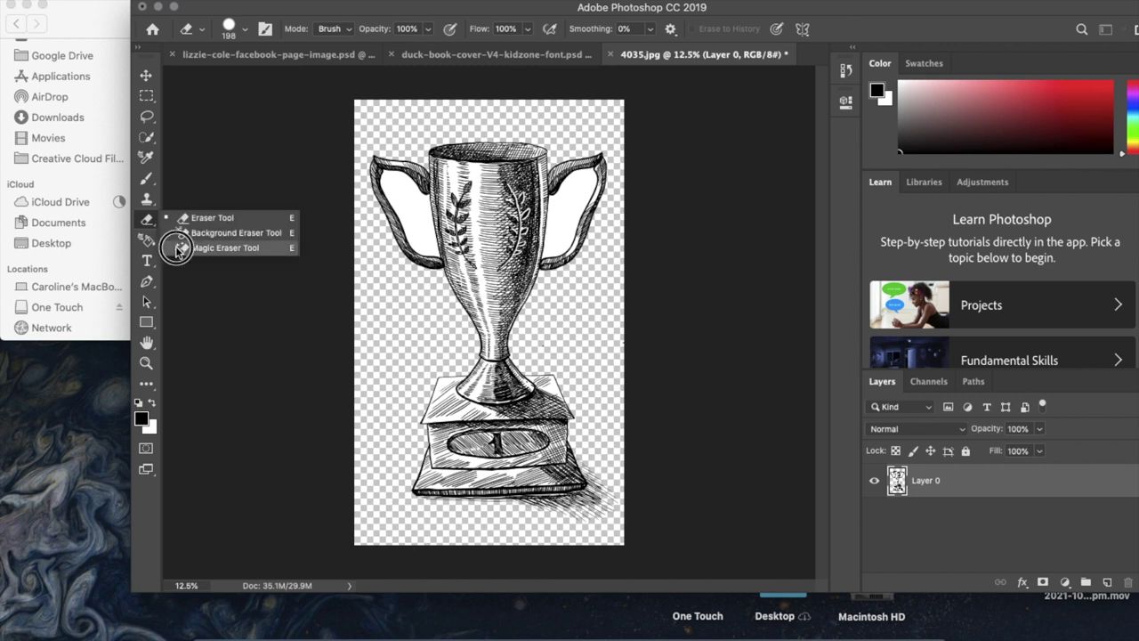
click(204, 249)
click(417, 218)
click(574, 203)
click(138, 1)
click(178, 139)
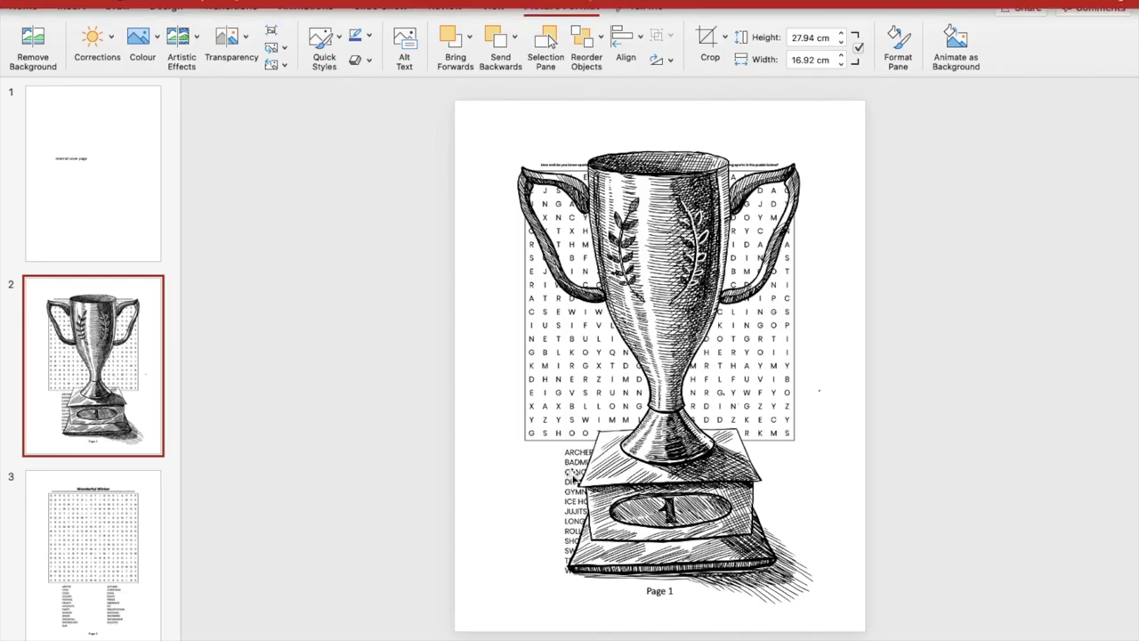
Switch to PowerPoint and shrink the trophy picture on the All About Sports slide to about 7.42 cm high and 4.5 cm wide.
click(770, 231)
drag(820, 105, 611, 412)
mouse_move(556, 485)
mouse_down()
mouse_move(623, 483)
mouse_move(548, 489)
mouse_move(564, 488)
mouse_up()
drag(626, 418, 583, 468)
drag(548, 516, 667, 494)
drag(706, 450, 693, 476)
Place the trophy picture between the two word list columns below the All About Sports grid and deselect it.
drag(671, 520, 797, 499)
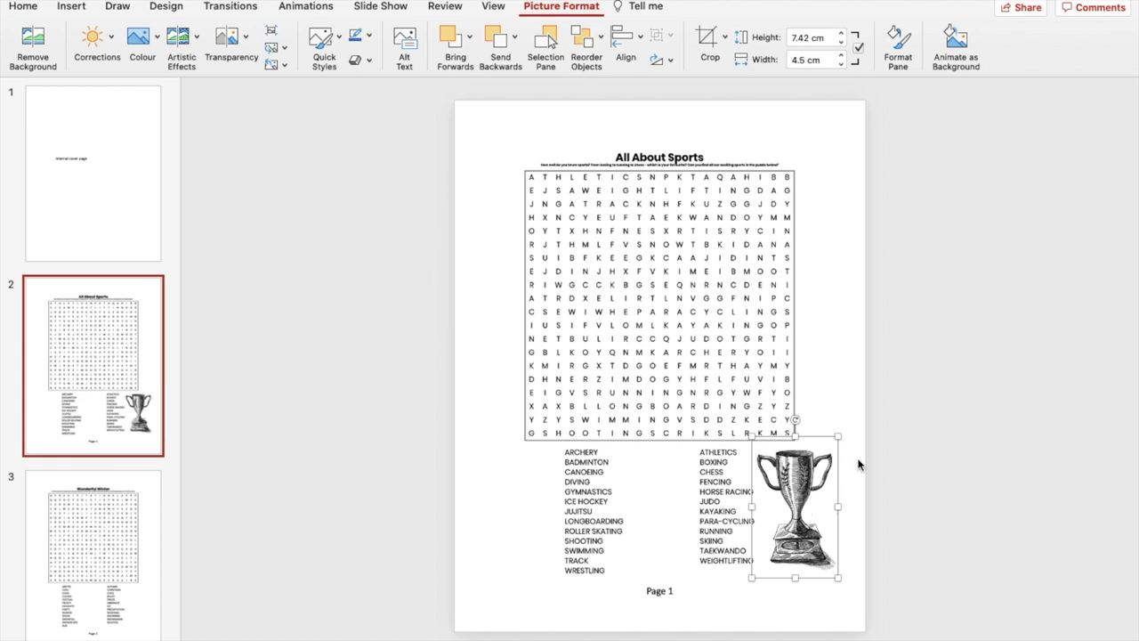
drag(795, 498, 642, 489)
click(821, 513)
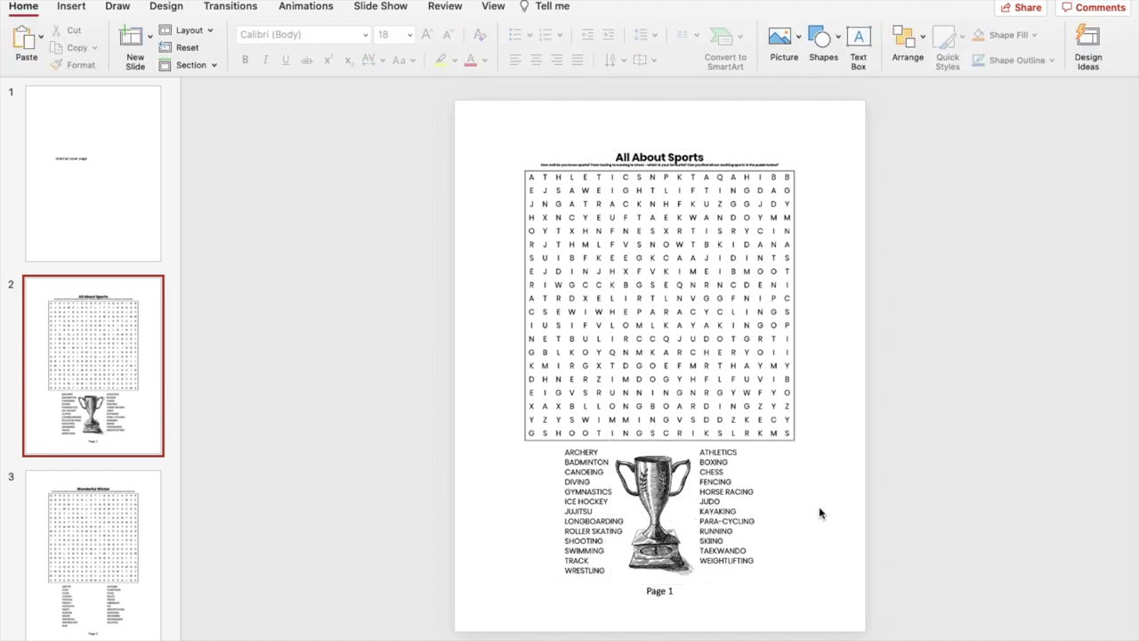